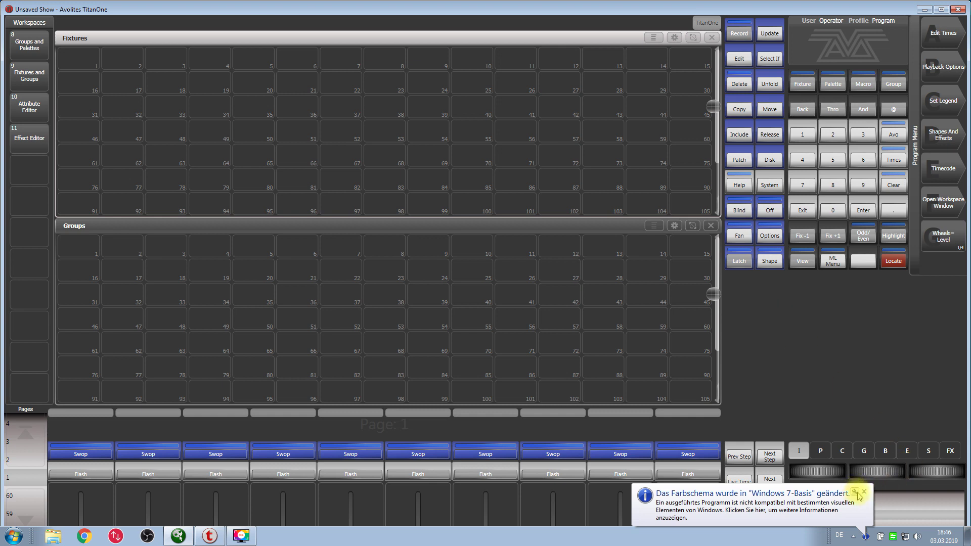
# Patch six dimmers on DMX line 1, addresses 1 to 6, into every other handle of the Fixtures window's second row
pyautogui.click(865, 491)
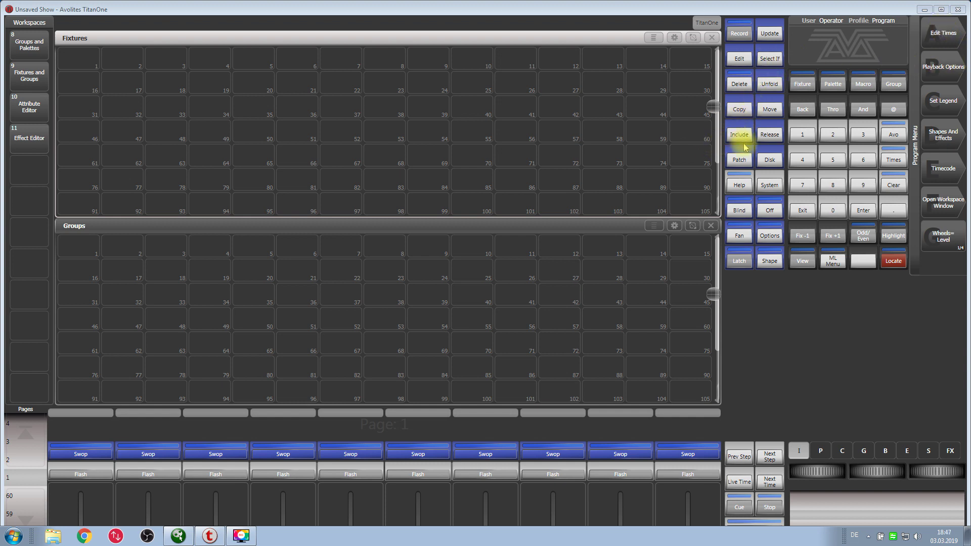
pyautogui.click(738, 160)
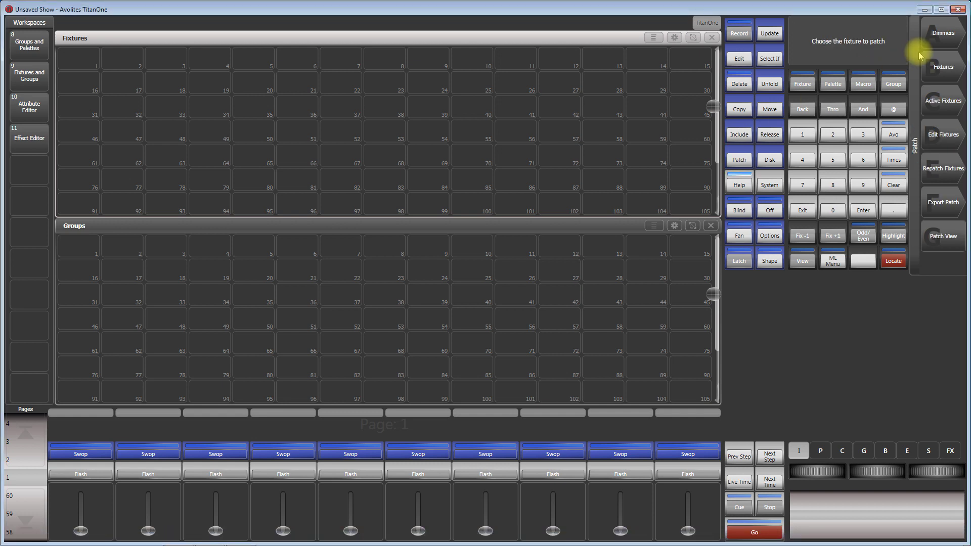
pyautogui.click(935, 34)
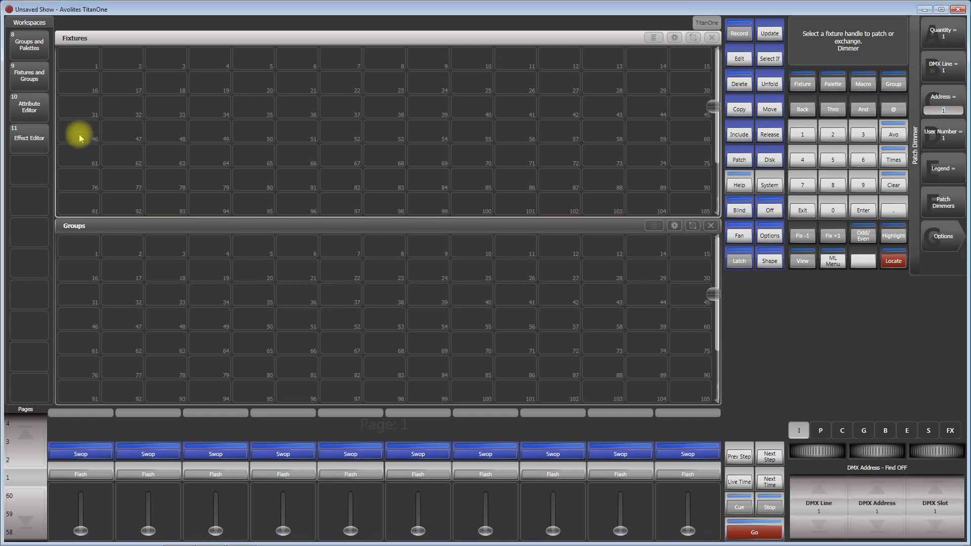
pyautogui.click(77, 79)
pyautogui.click(162, 82)
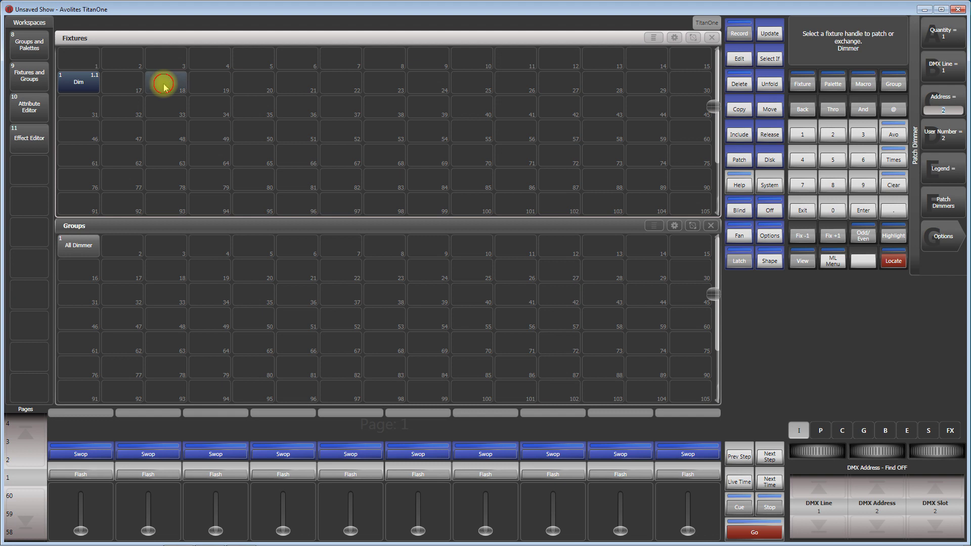
pyautogui.click(354, 82)
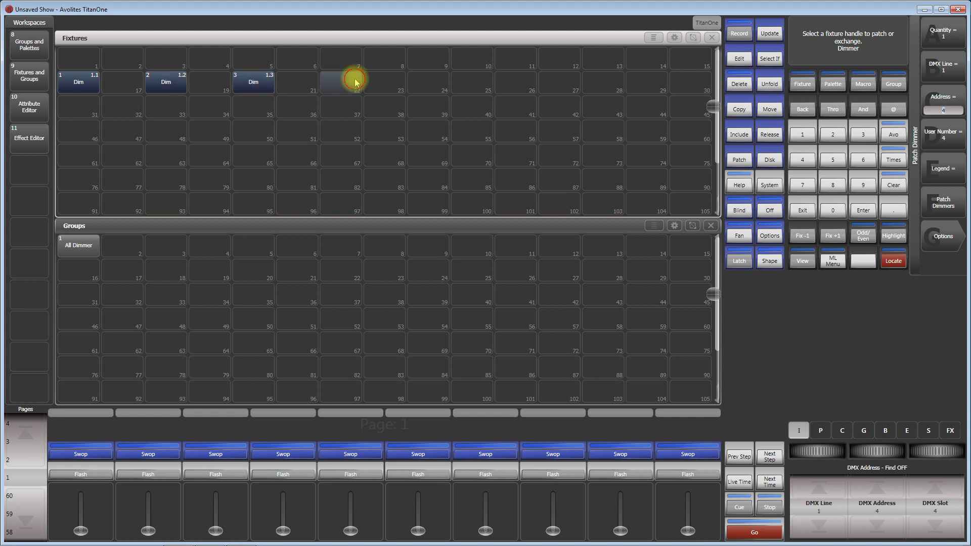
pyautogui.click(435, 82)
pyautogui.click(508, 87)
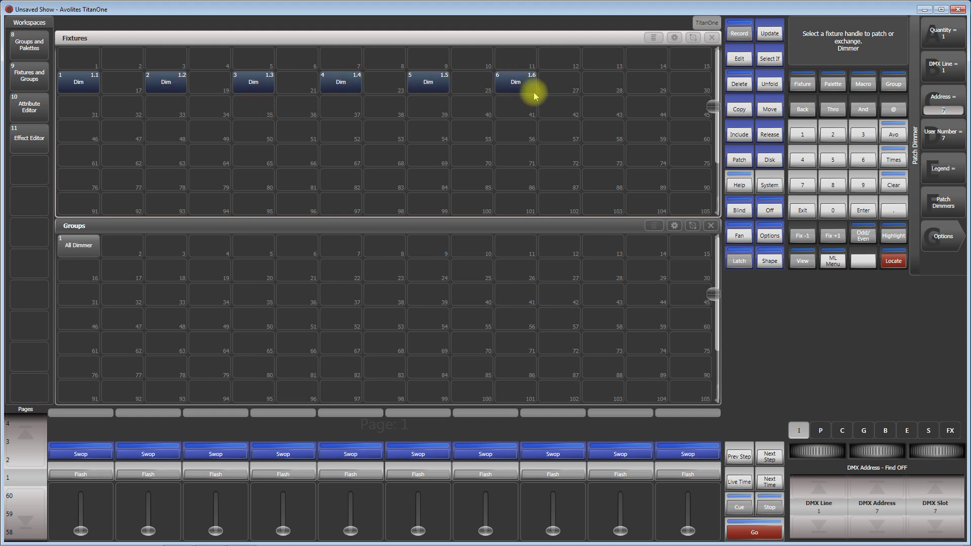
pyautogui.click(802, 212)
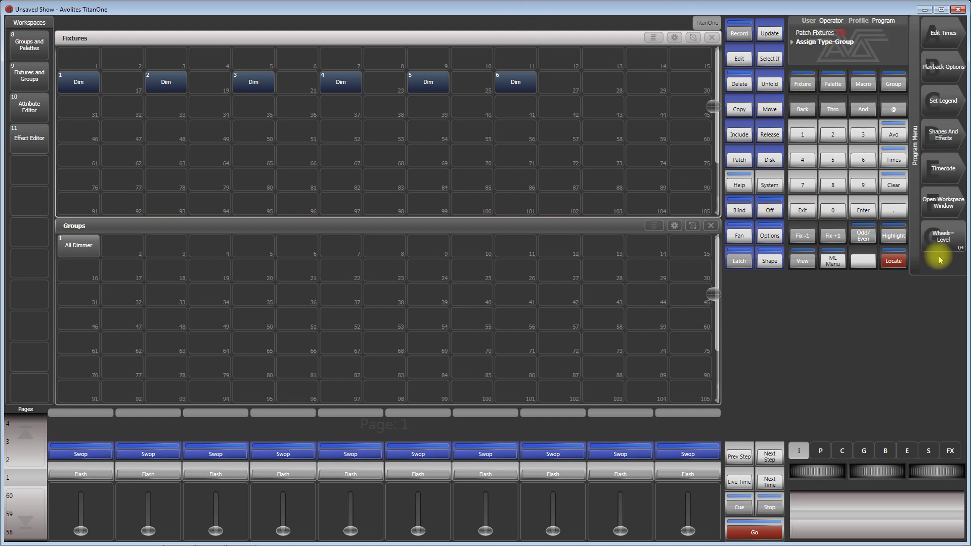
# Open the Capture Visualiser window in the workspace
pyautogui.click(946, 205)
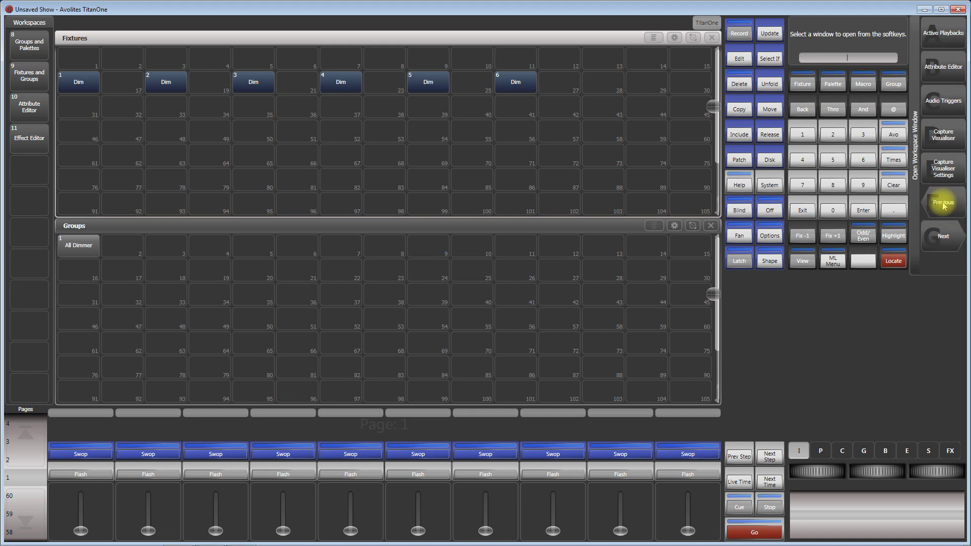
pyautogui.click(944, 141)
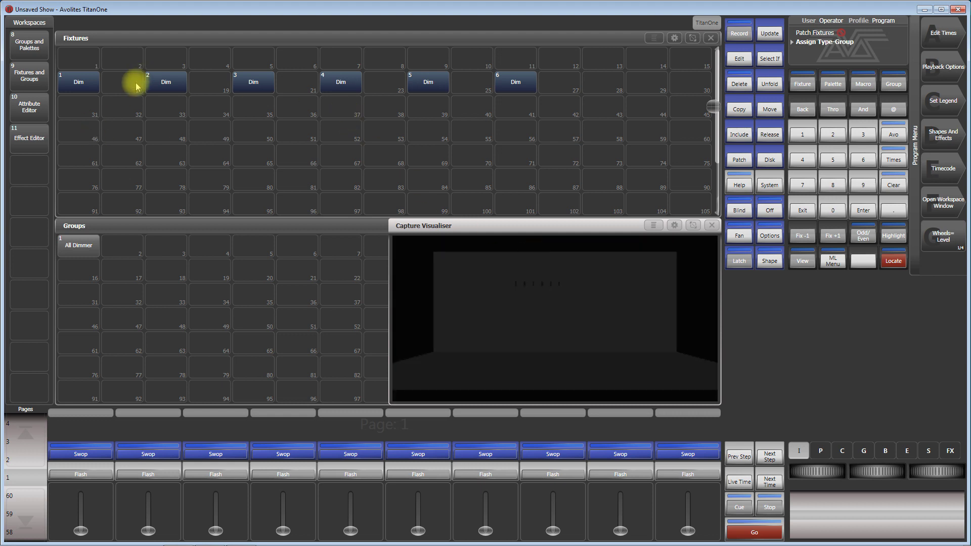
# Record dimmers 1 and 2 at 100% as a memory on the first playback fader, and clear the programmer
pyautogui.click(78, 83)
pyautogui.click(162, 93)
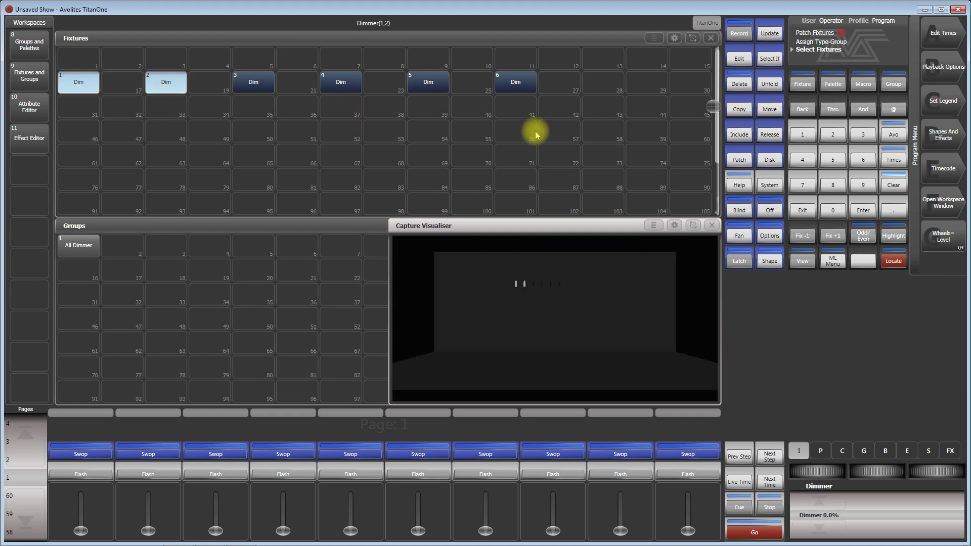
pyautogui.click(821, 500)
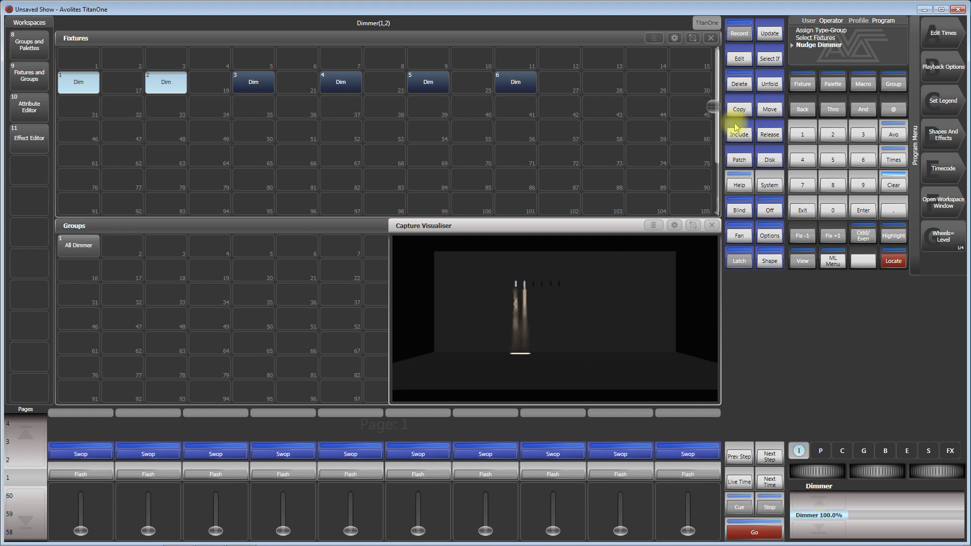
pyautogui.click(740, 31)
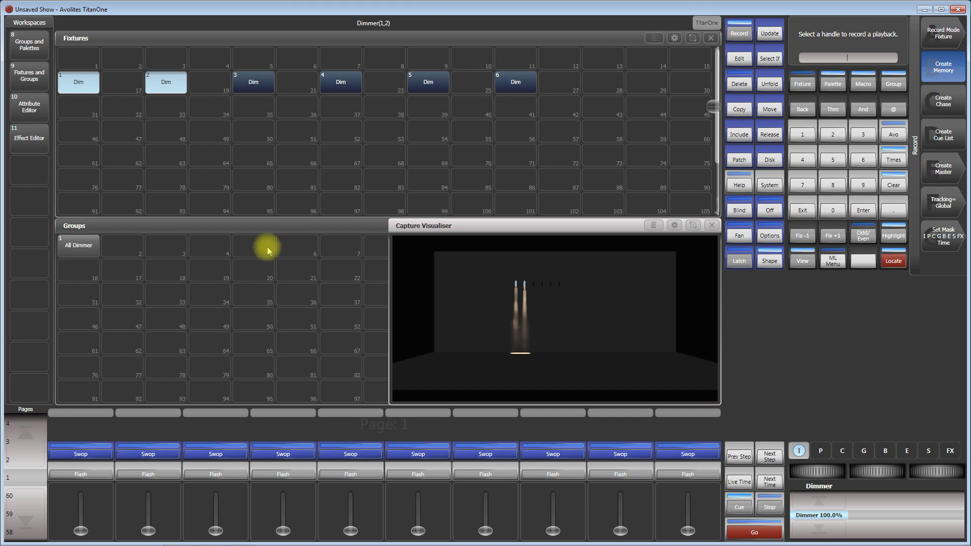
pyautogui.click(77, 455)
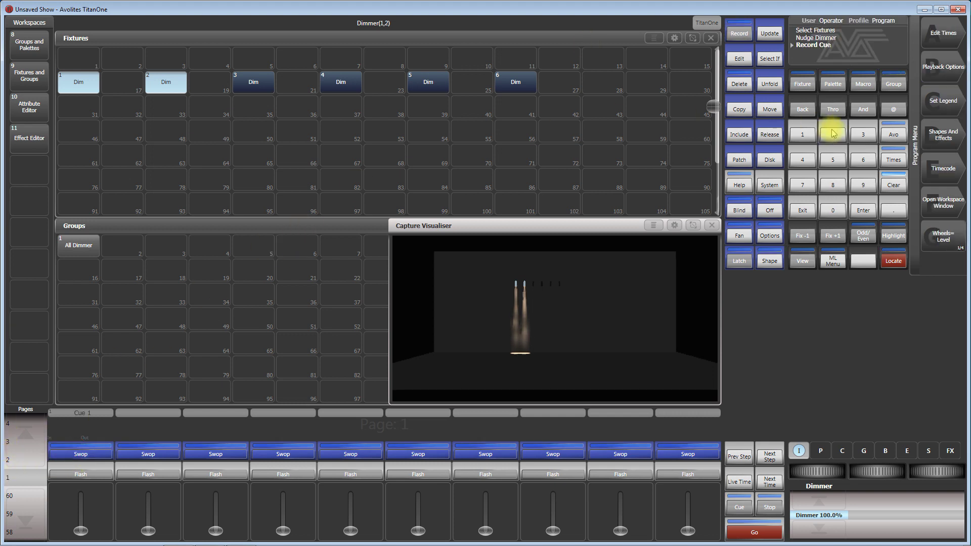
pyautogui.click(894, 186)
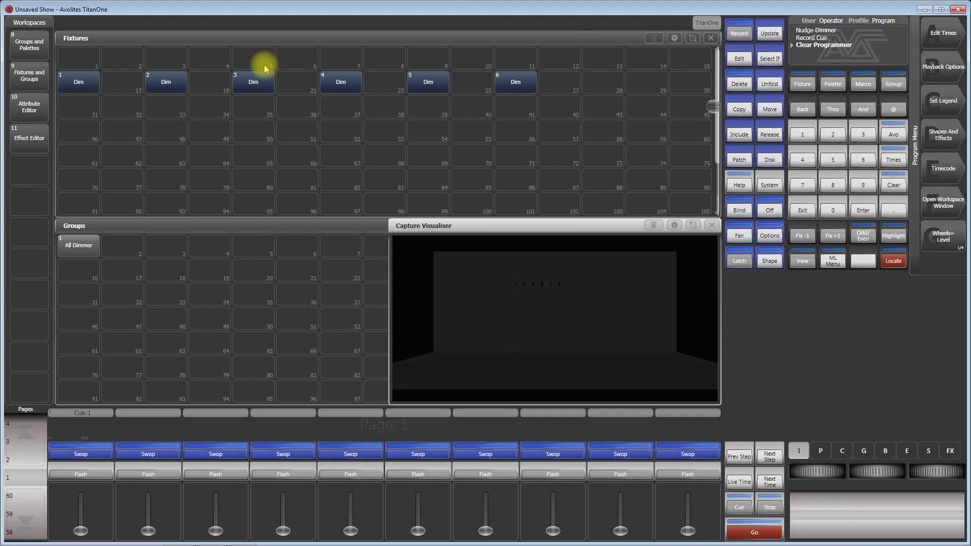
# Record dimmers 3 and 4 at 100% as a memory on the second playback fader, and clear the programmer
pyautogui.moveTo(254, 89); pyautogui.dragTo(335, 81)
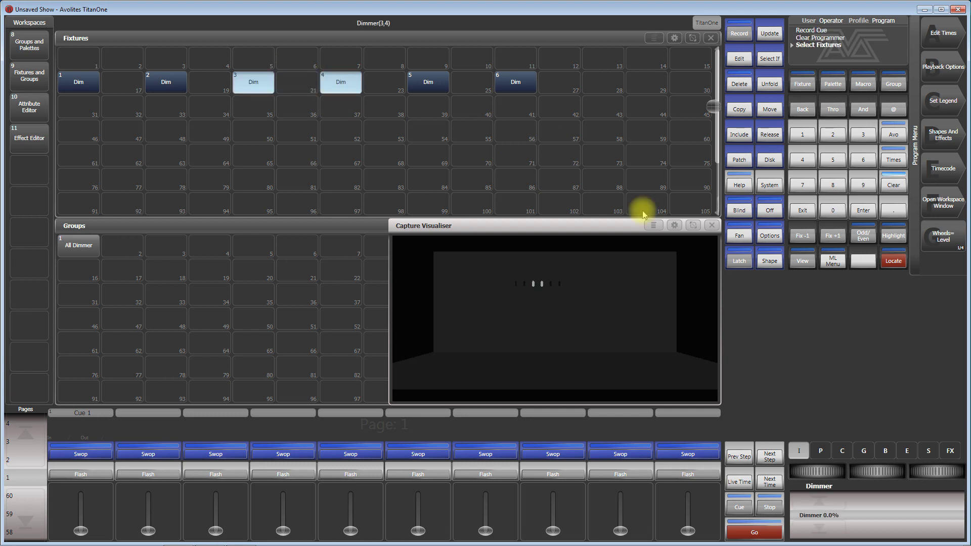
pyautogui.moveTo(809, 471); pyautogui.dragTo(813, 504)
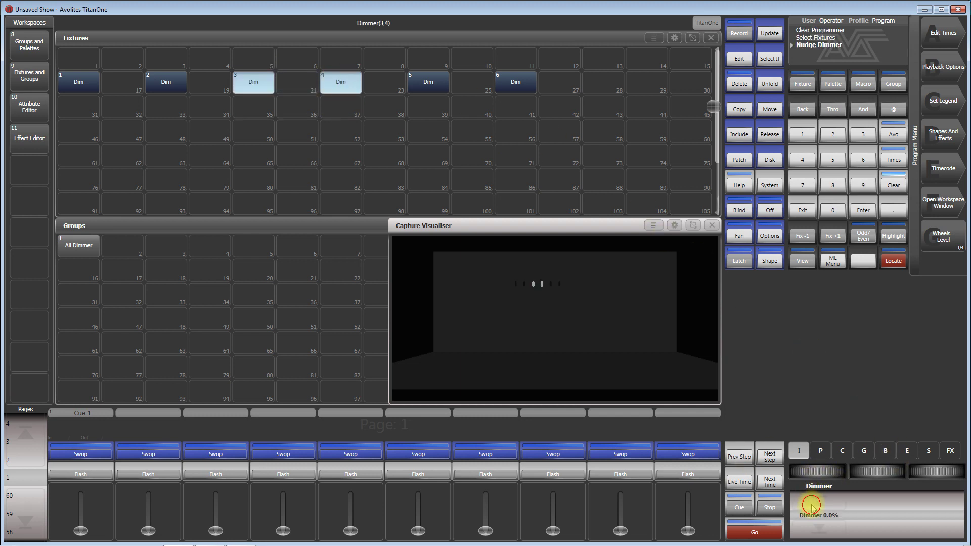
pyautogui.click(732, 31)
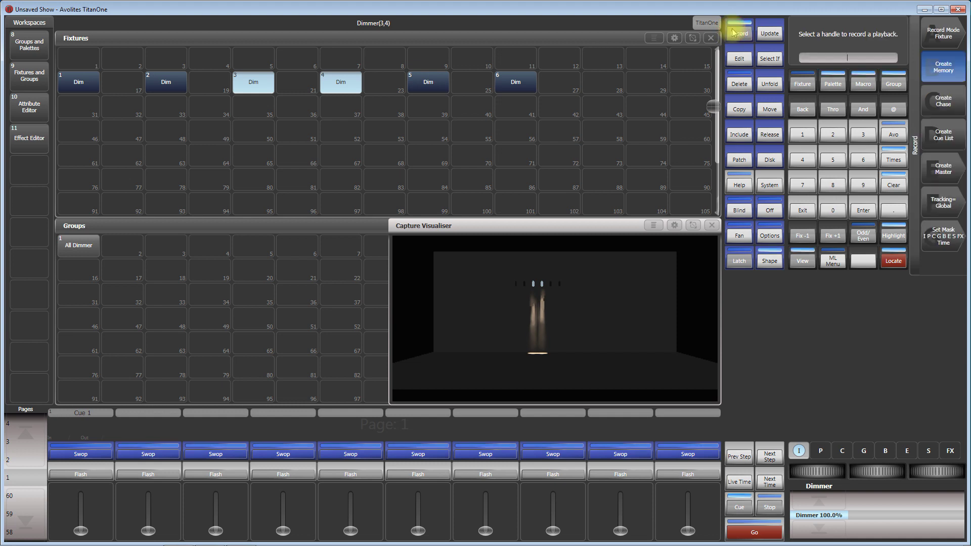
pyautogui.click(169, 427)
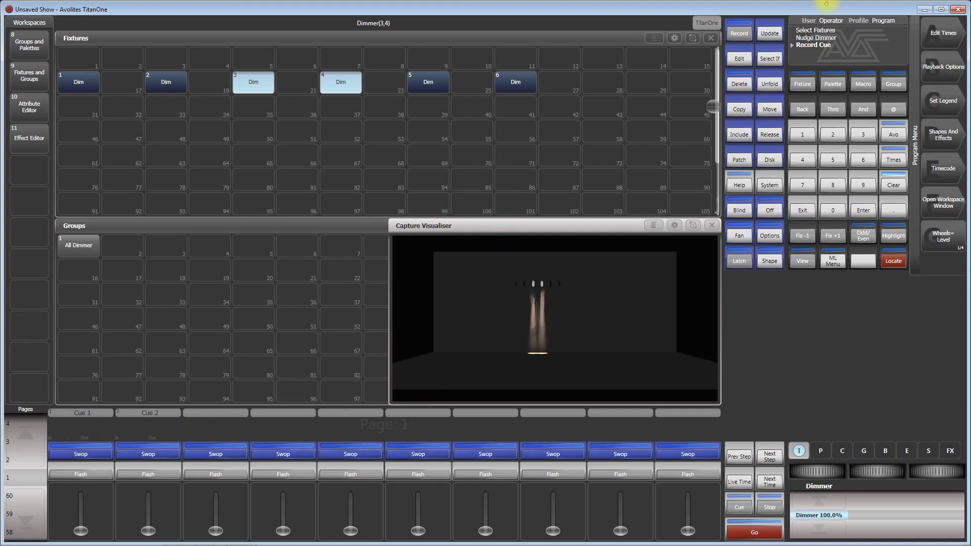
pyautogui.click(891, 185)
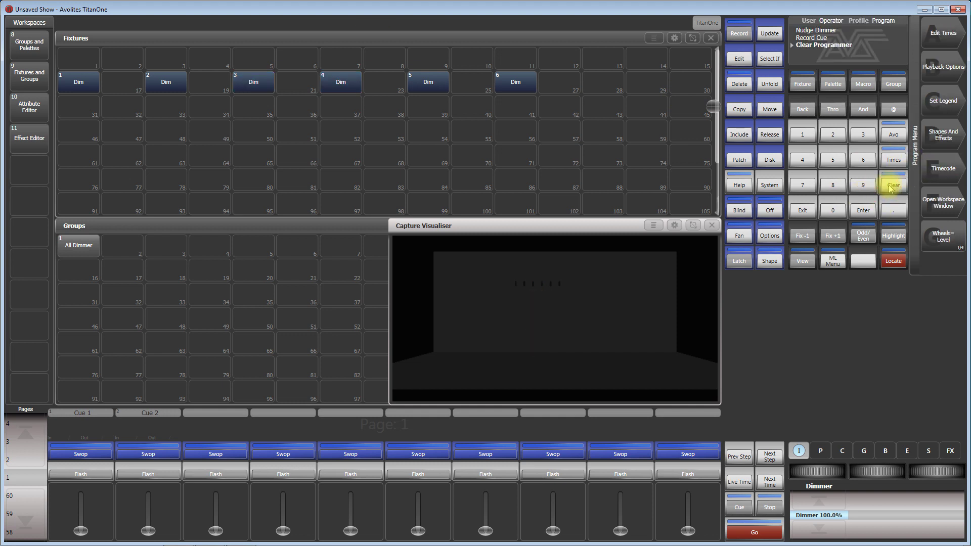
# Record dimmer 5 at 100% as a memory on the third playback fader, and clear the programmer
pyautogui.click(425, 84)
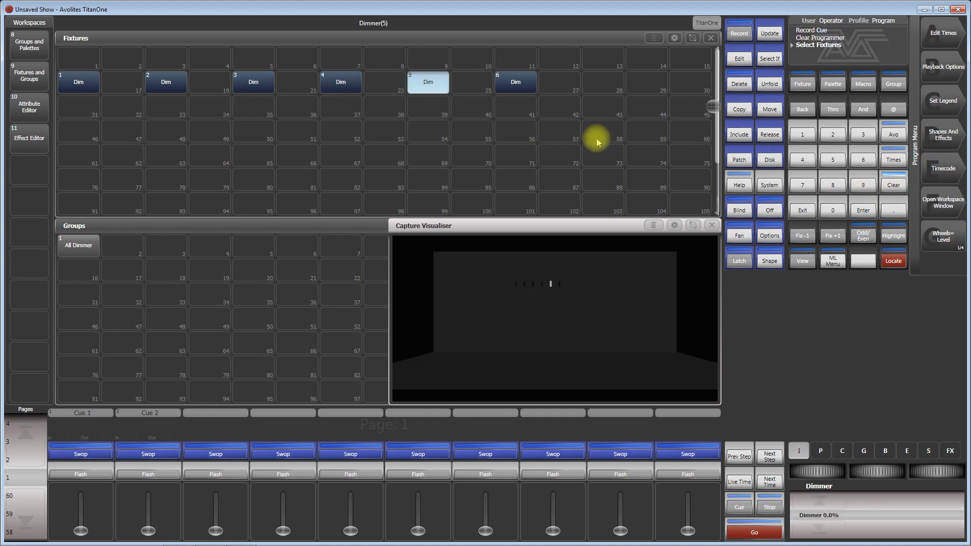
pyautogui.click(796, 451)
pyautogui.click(819, 501)
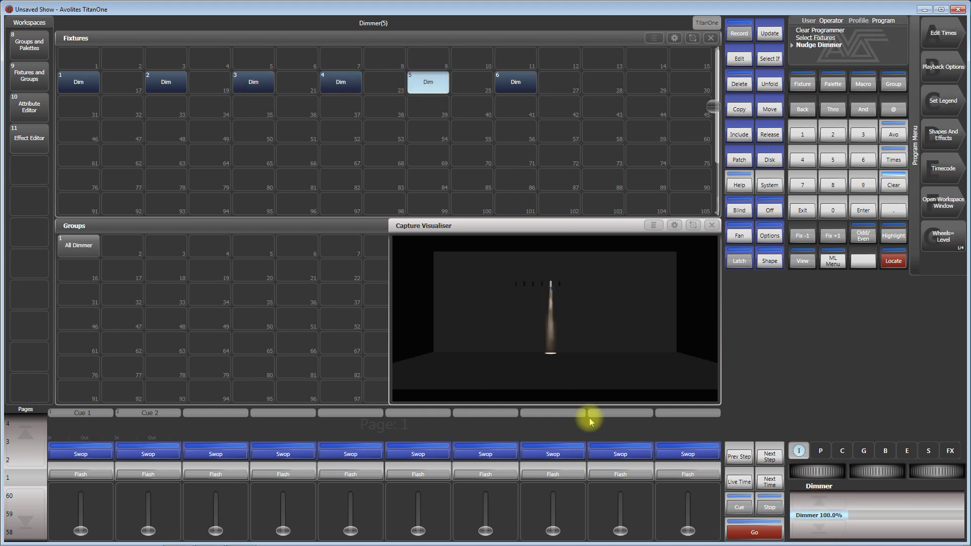
pyautogui.click(739, 33)
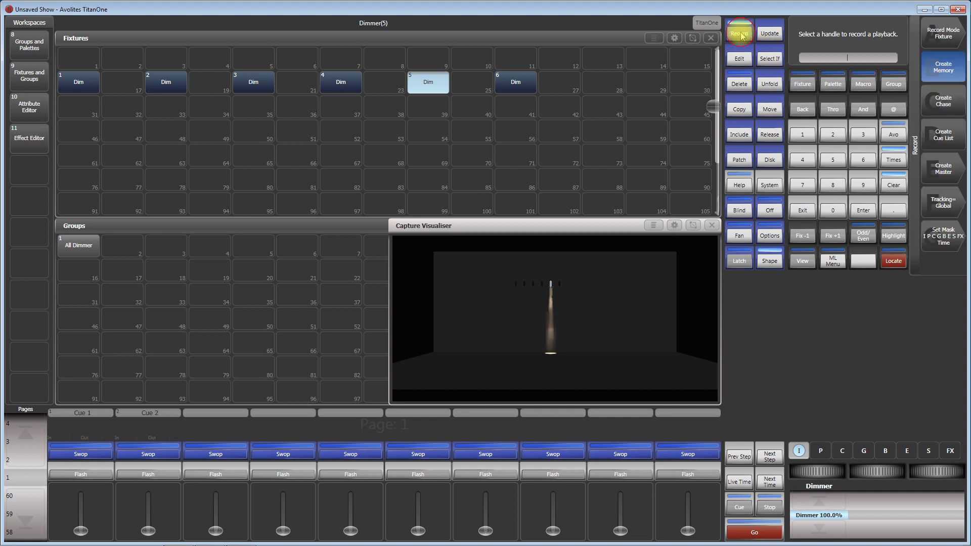
pyautogui.click(217, 452)
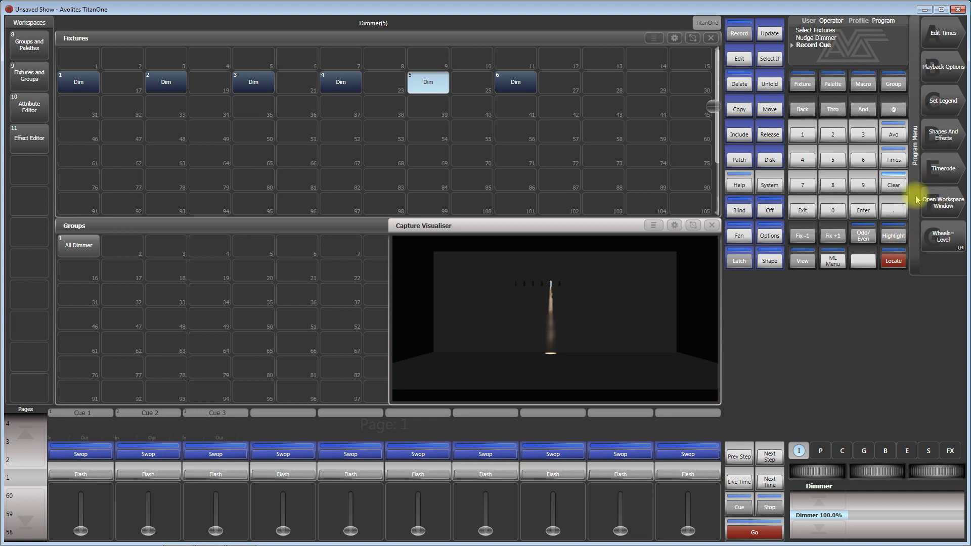
pyautogui.click(902, 183)
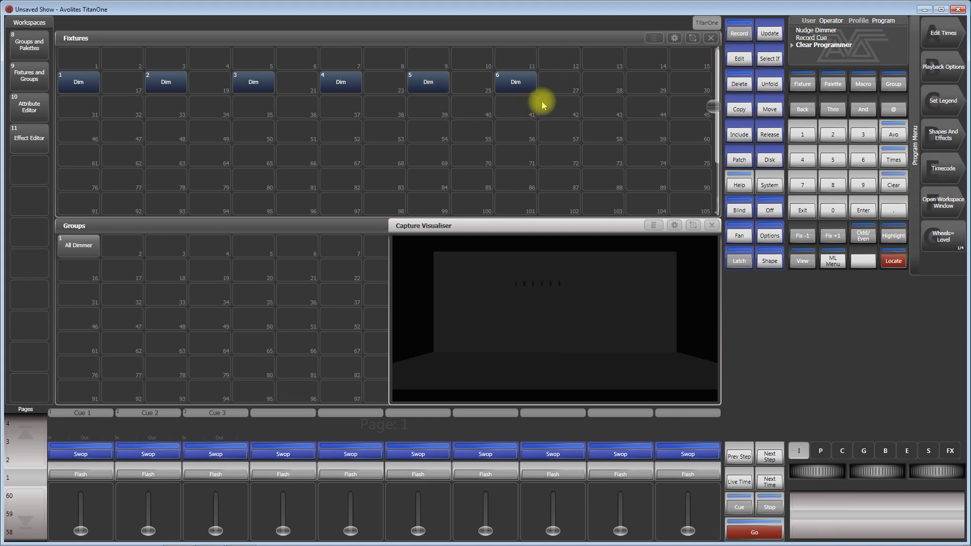
# Record dimmer 6 at 100% as a memory on the fourth playback fader, and clear the programmer
pyautogui.click(512, 79)
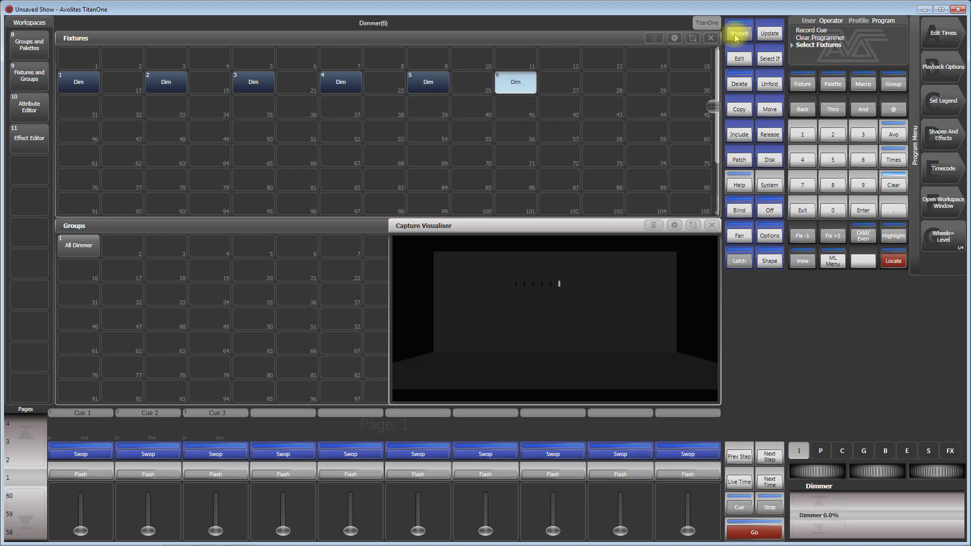
pyautogui.click(819, 502)
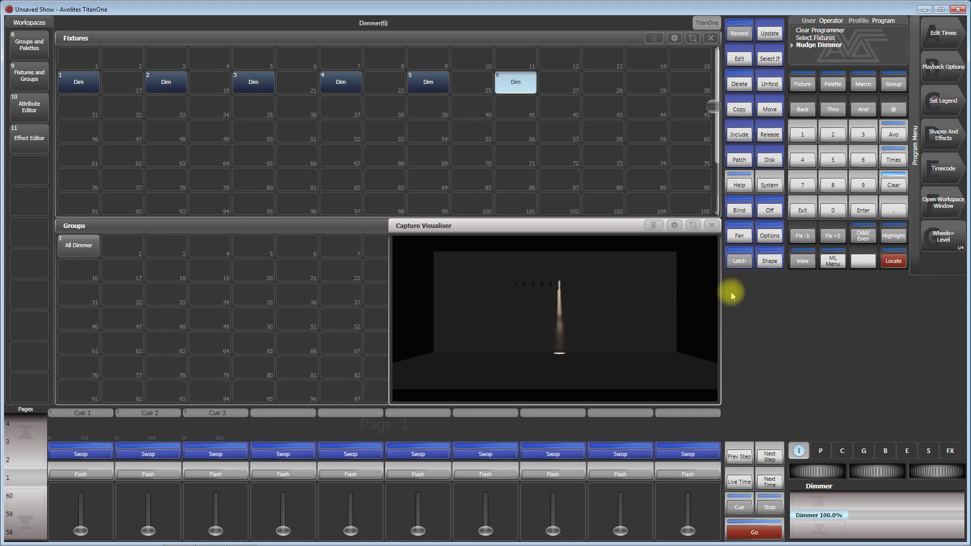
pyautogui.click(729, 27)
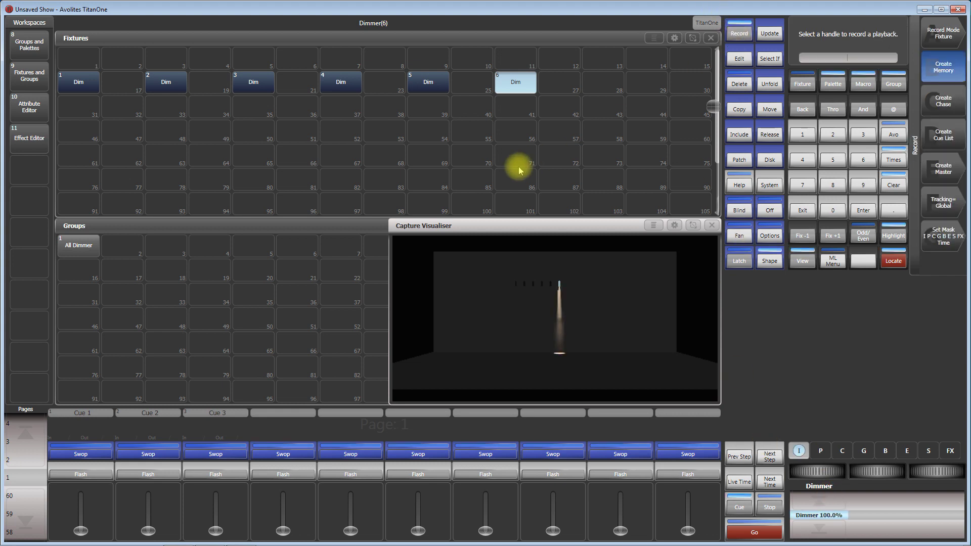
pyautogui.click(281, 455)
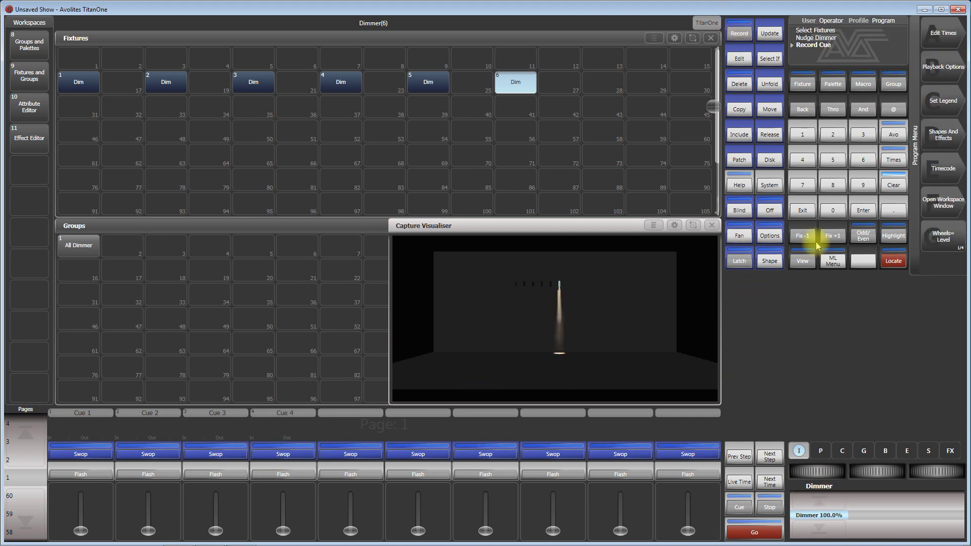
pyautogui.click(889, 185)
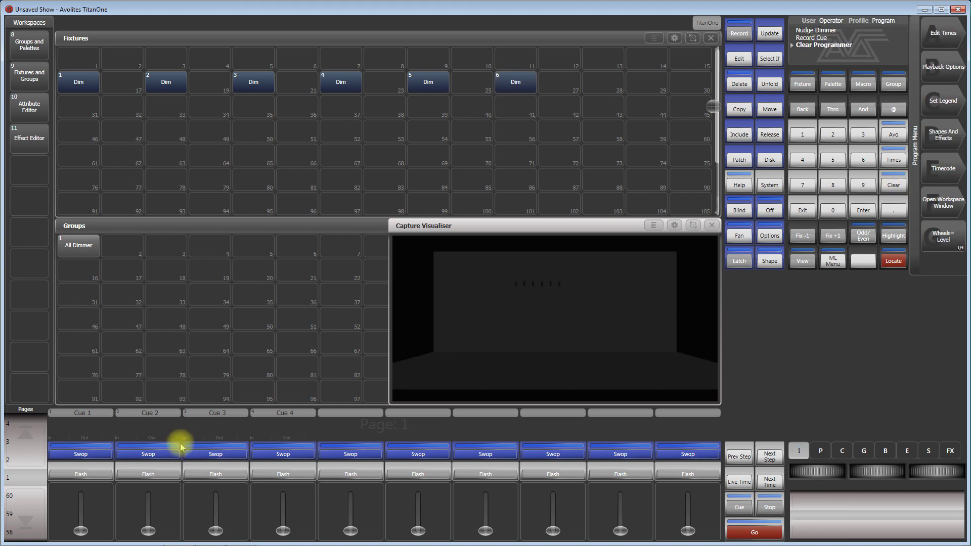
# Raise the playback faders of Cue 1, Cue 2 and Cue 3 to full, leaving the Cue 4 fader down
pyautogui.moveTo(76, 531); pyautogui.dragTo(84, 494)
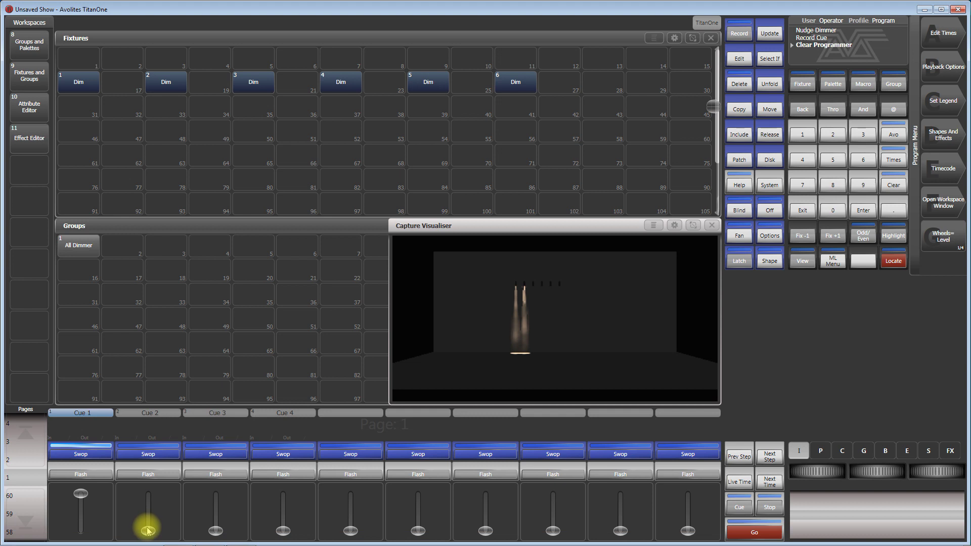
pyautogui.moveTo(148, 526); pyautogui.dragTo(150, 493)
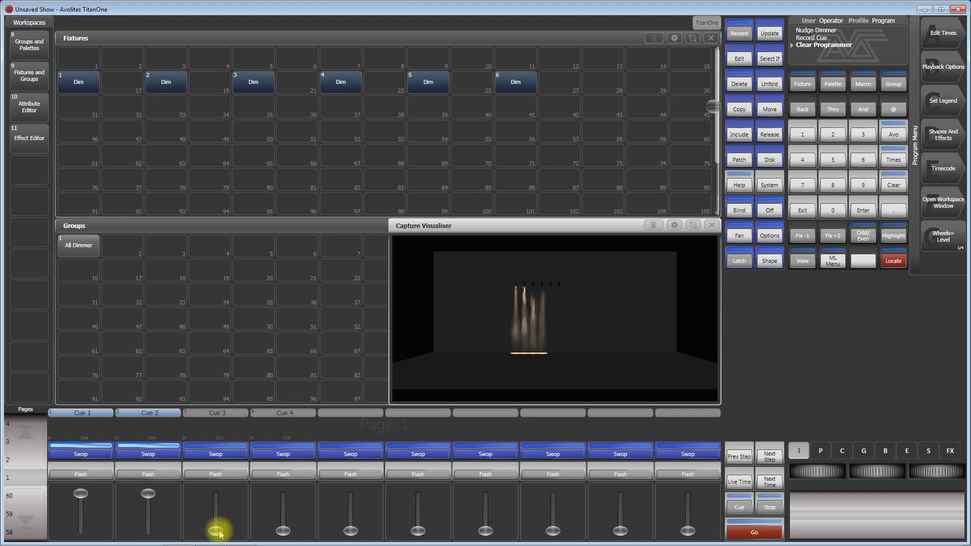
pyautogui.moveTo(216, 526); pyautogui.dragTo(217, 476)
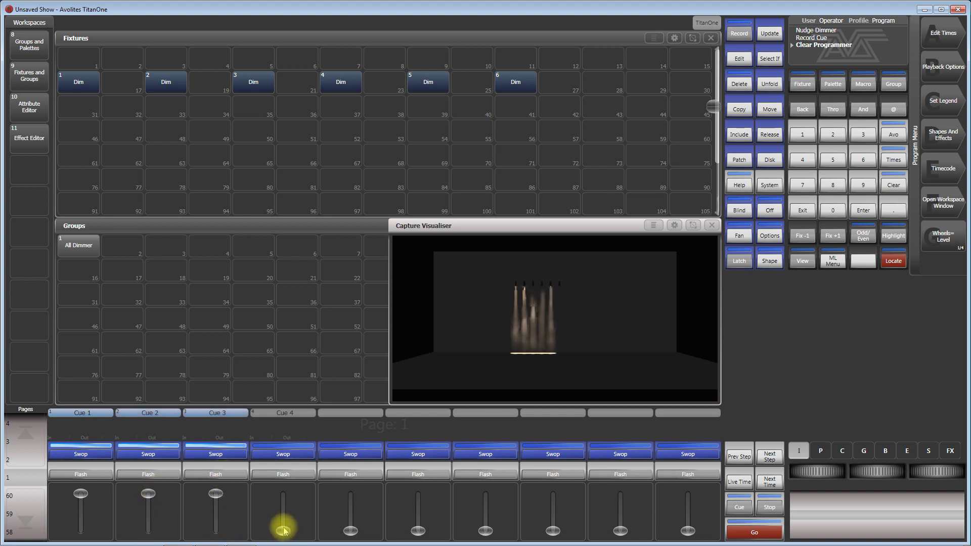
pyautogui.moveTo(285, 534)
pyautogui.mouseDown()
pyautogui.moveTo(282, 486)
pyautogui.moveTo(282, 535)
pyautogui.mouseUp()
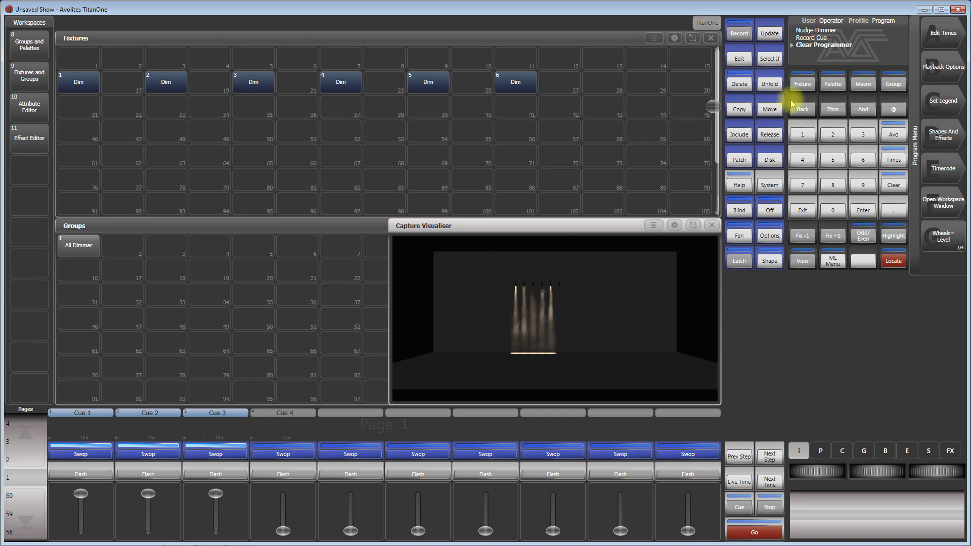
pyautogui.click(771, 133)
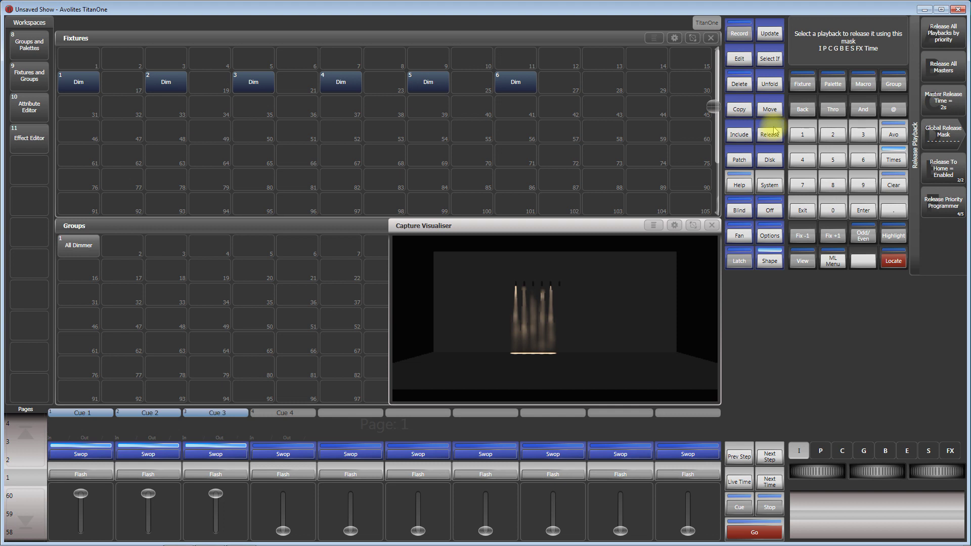
pyautogui.click(774, 130)
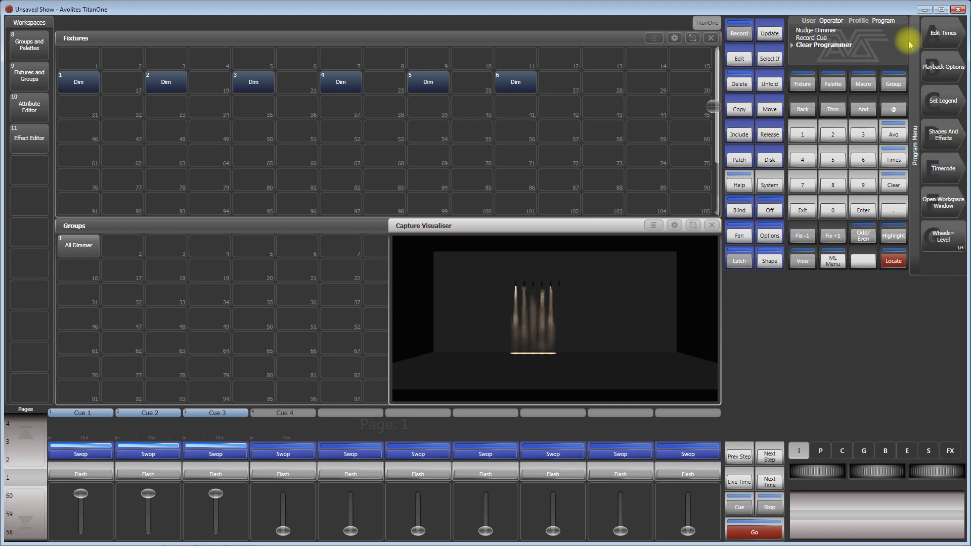
# Record a macro in the fourth Groups handle that releases the Cue 1, Cue 2 and Cue 3 playbacks
pyautogui.click(864, 85)
pyautogui.click(935, 66)
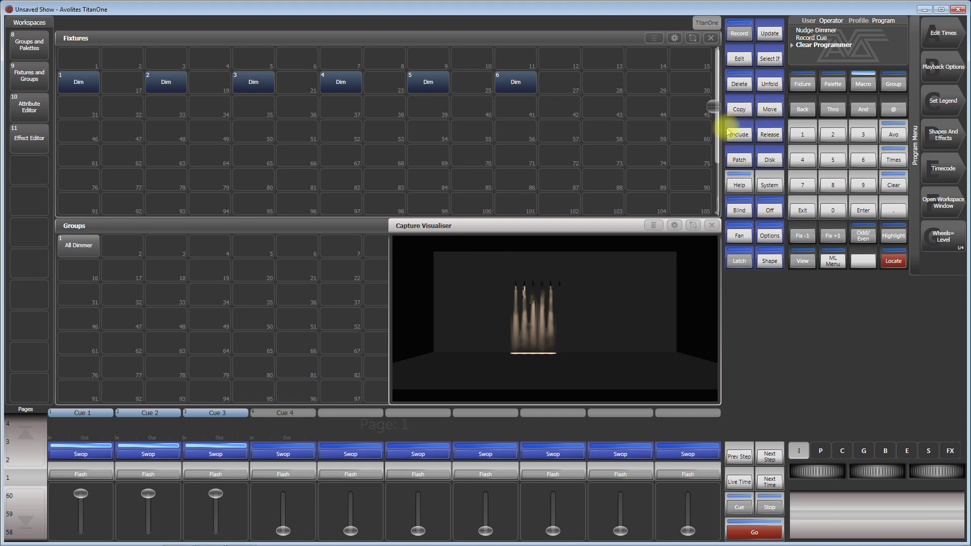
pyautogui.click(769, 135)
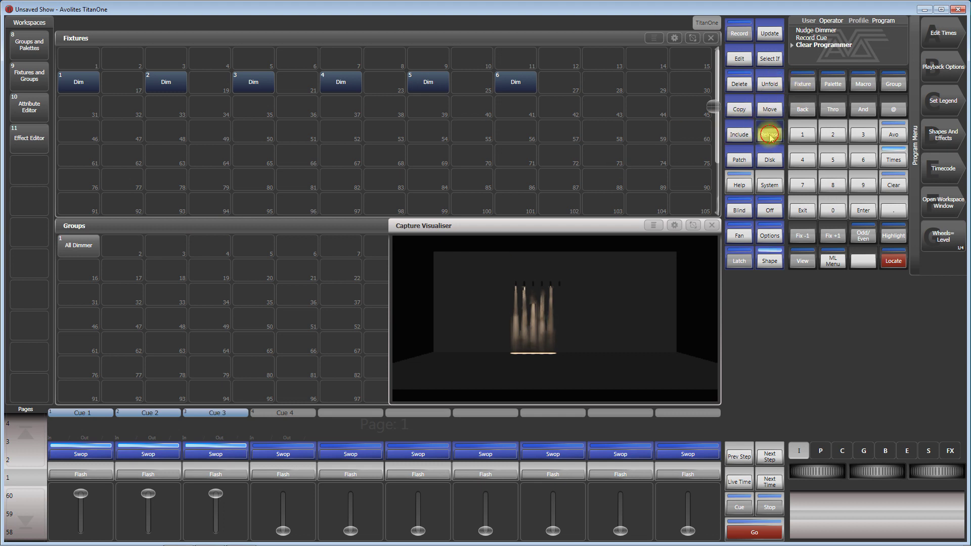
pyautogui.click(81, 455)
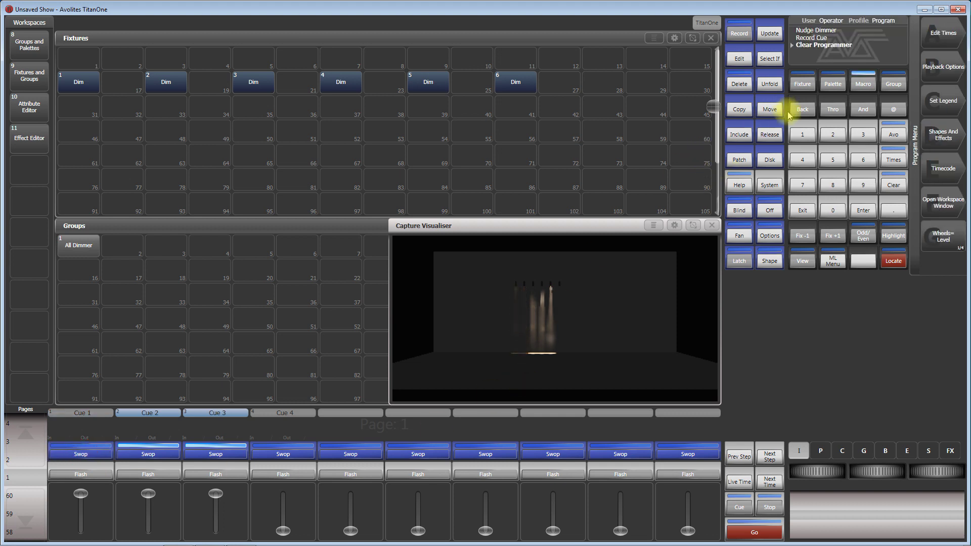
pyautogui.click(770, 135)
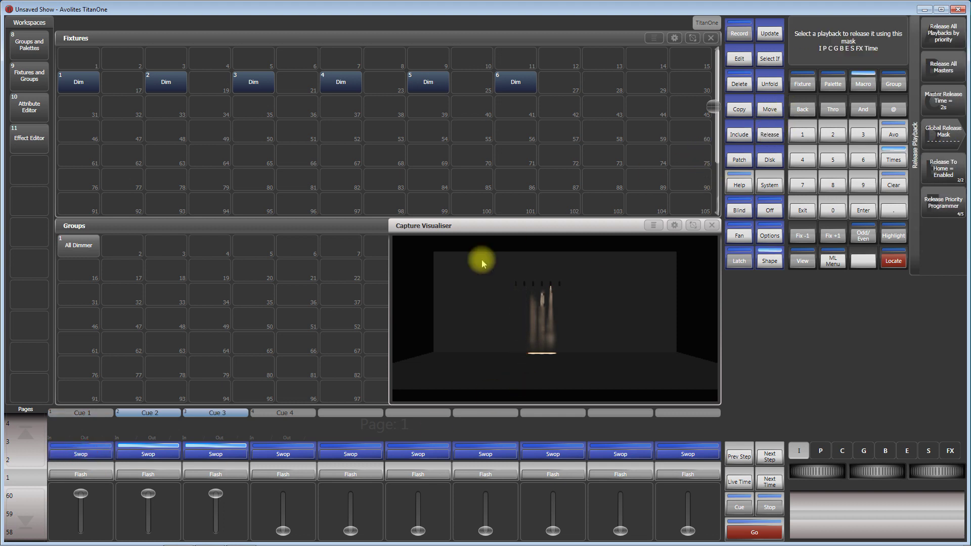
pyautogui.click(149, 453)
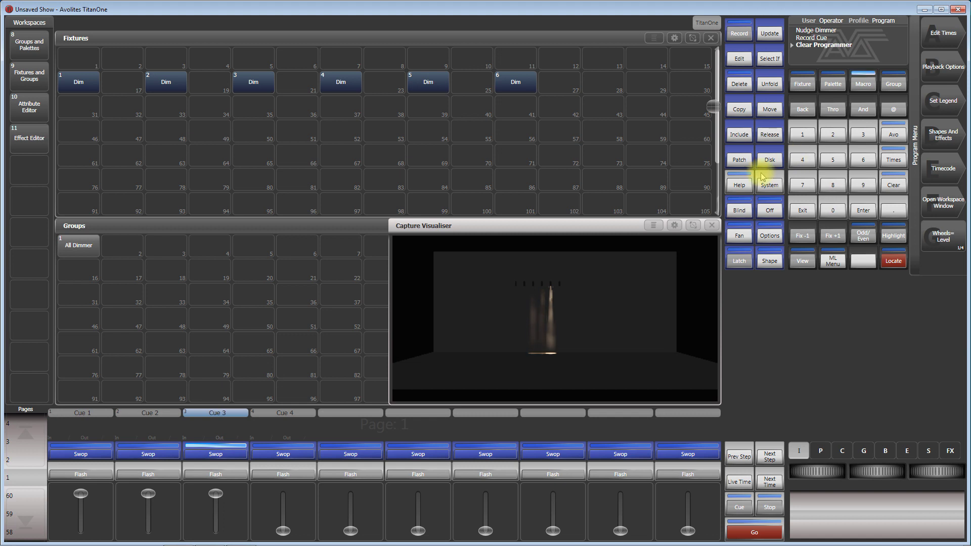
pyautogui.click(770, 135)
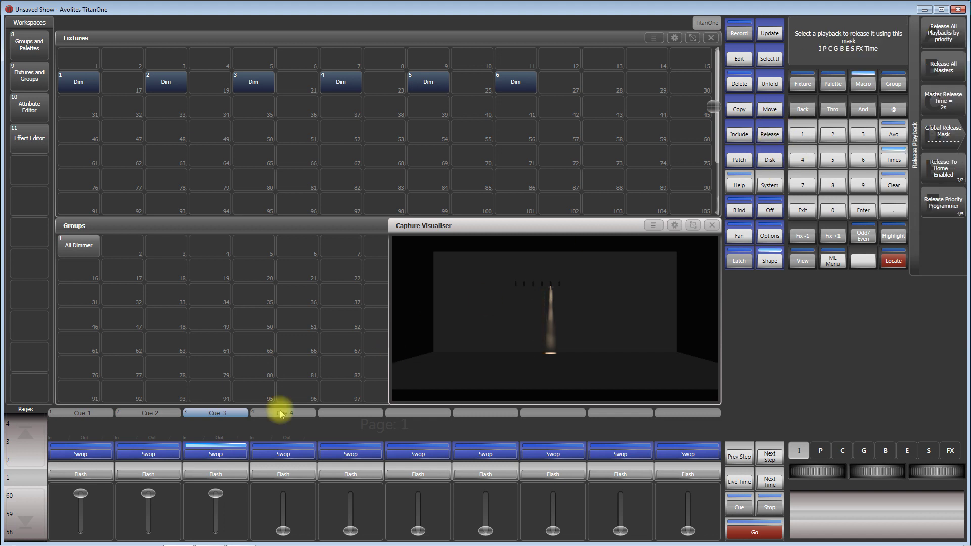
pyautogui.click(215, 454)
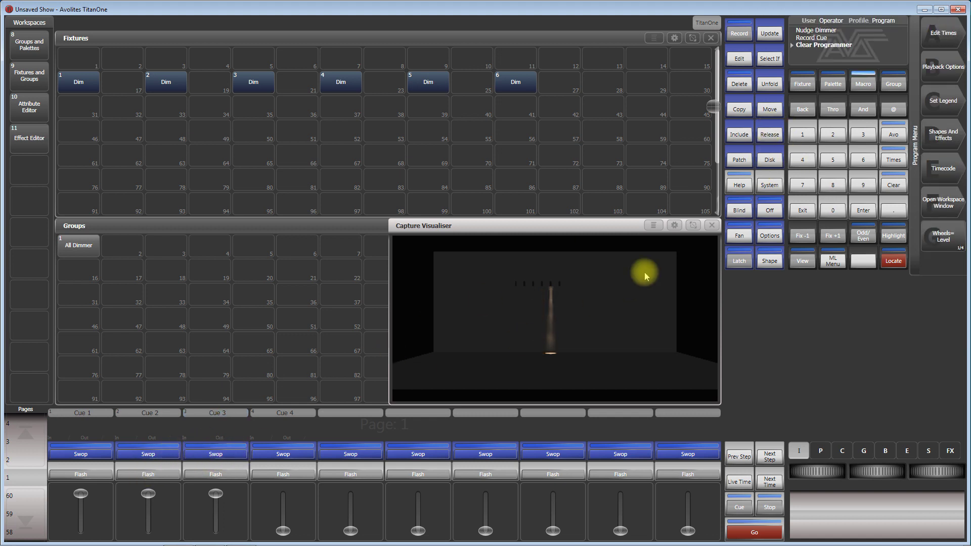
pyautogui.click(863, 83)
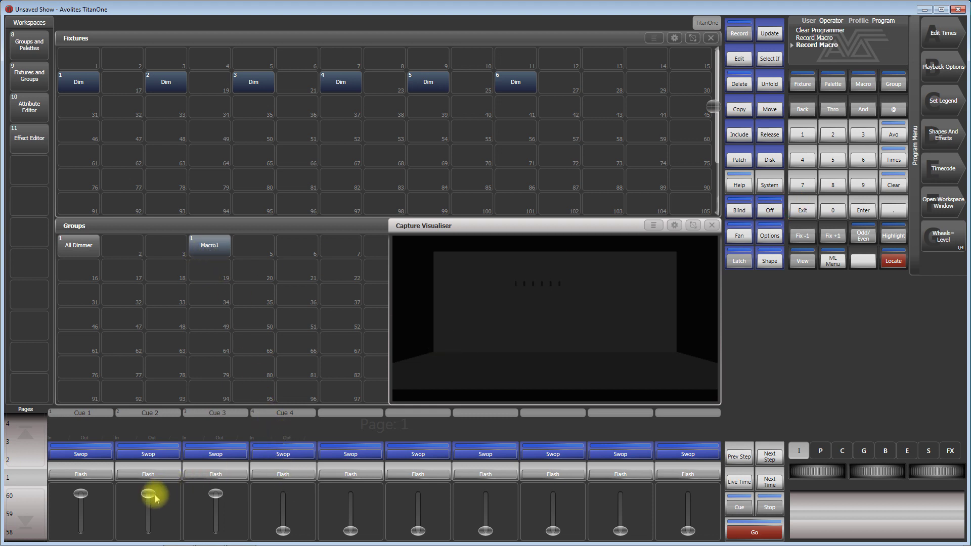
# Lower the playback faders of Cue 3, Cue 2 and Cue 1 to zero, keeping the Cue 4 fader down
pyautogui.moveTo(216, 494); pyautogui.dragTo(215, 530)
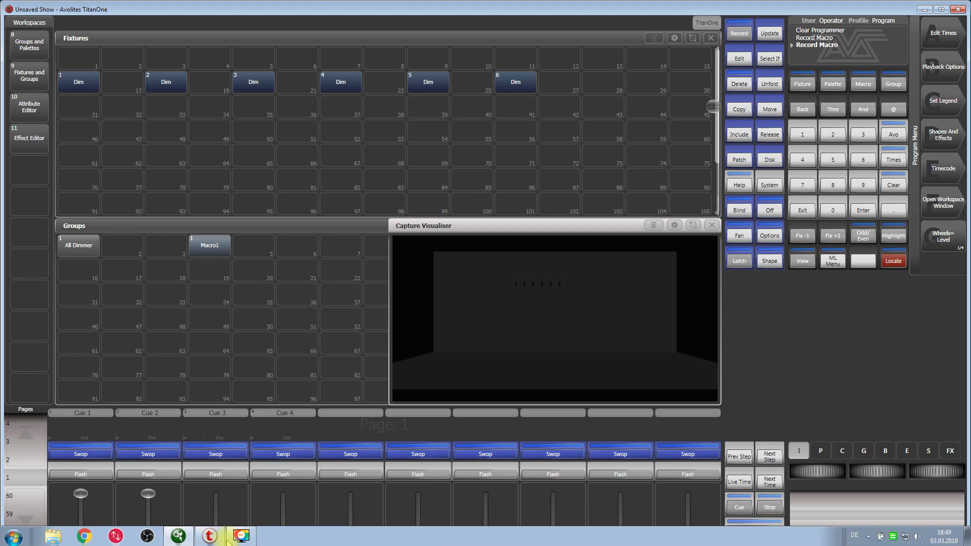
pyautogui.moveTo(283, 531)
pyautogui.mouseDown()
pyautogui.moveTo(285, 494)
pyautogui.moveTo(281, 530)
pyautogui.mouseUp()
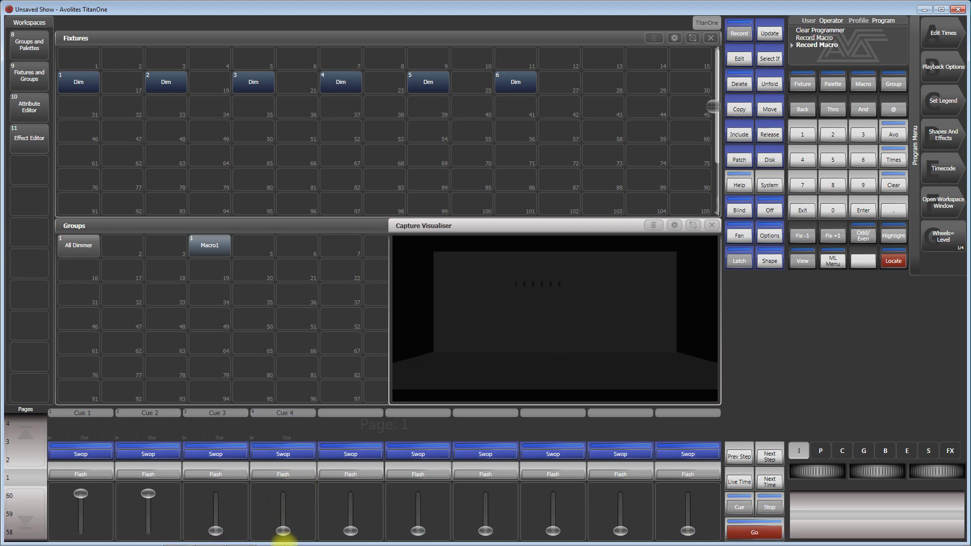
pyautogui.moveTo(146, 494); pyautogui.dragTo(145, 529)
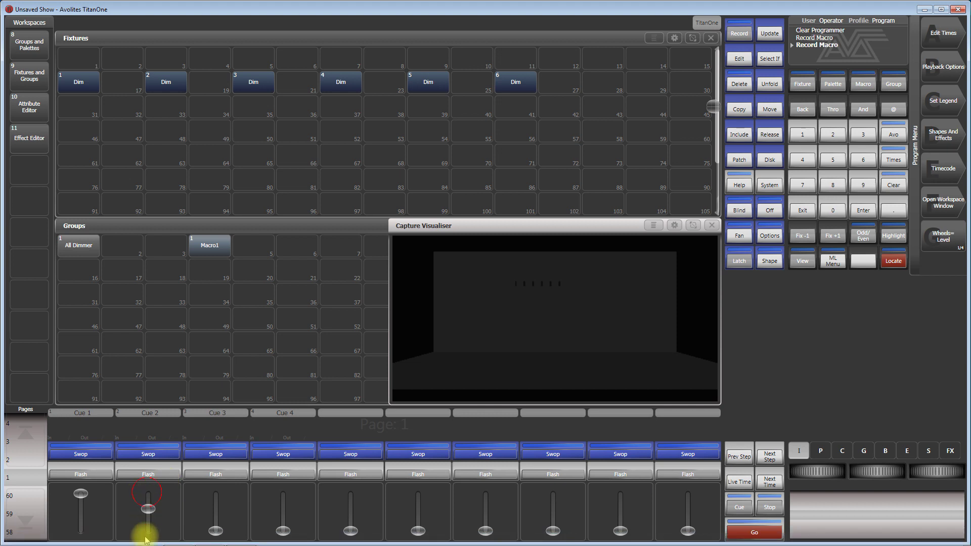
pyautogui.moveTo(79, 494); pyautogui.dragTo(80, 531)
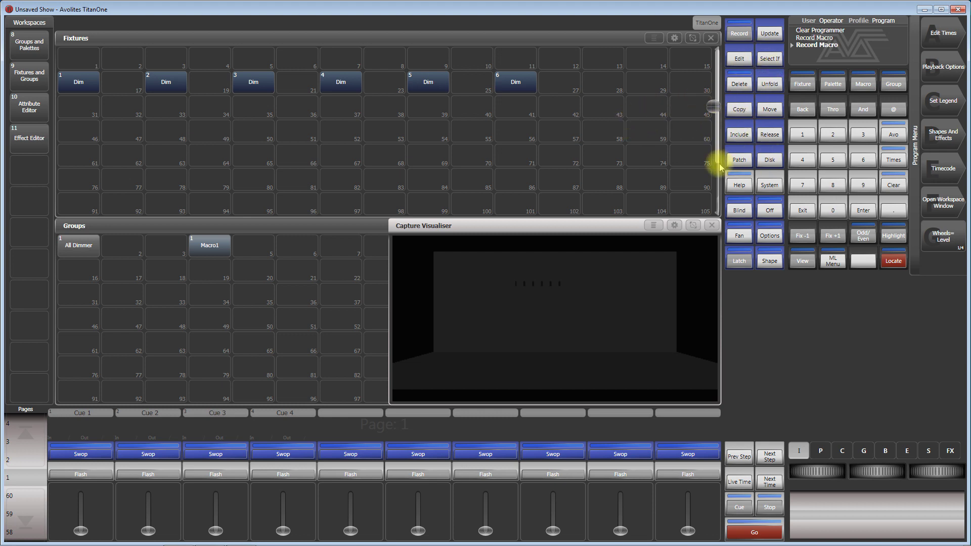
# Patch one dimmer at address 510 on DMX line 1 to Fixtures handle 90, and leave patching
pyautogui.click(738, 159)
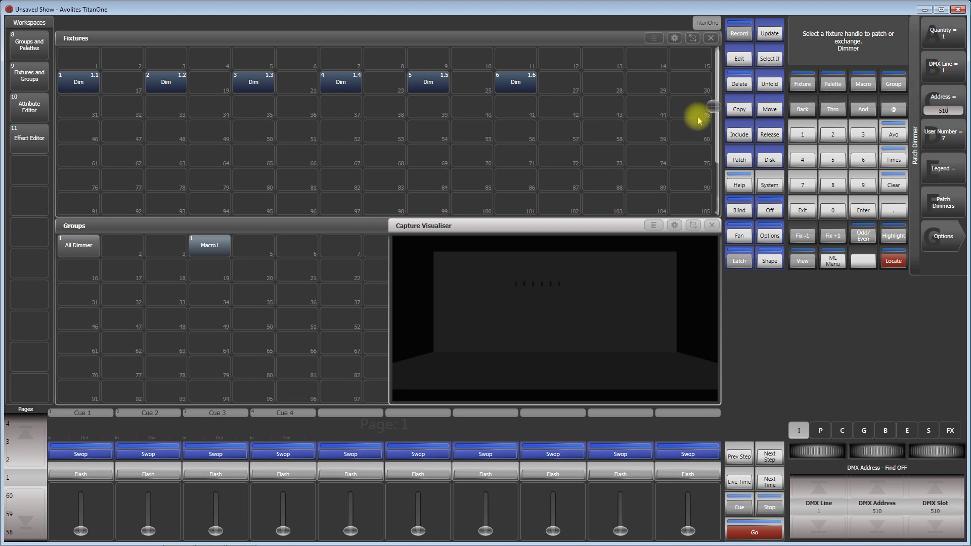
pyautogui.click(693, 189)
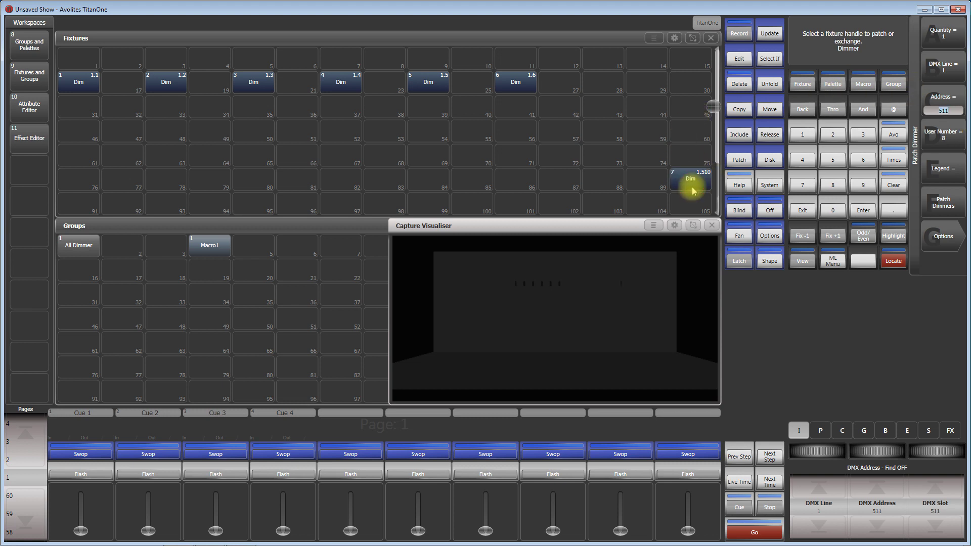
pyautogui.press('Escape')
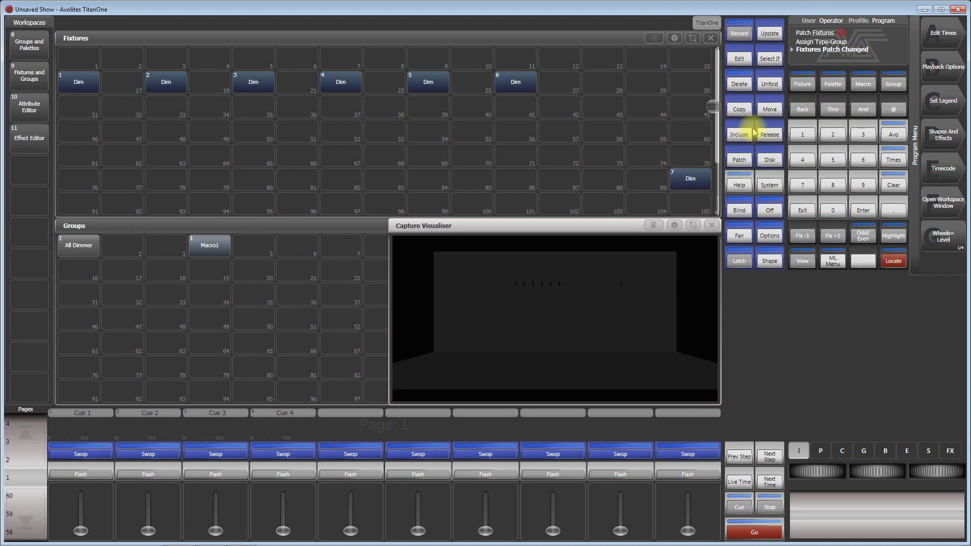
# Examine which DMX, Art-Net and sACN outputs are assigned to line 1 in the DMX settings
pyautogui.click(769, 185)
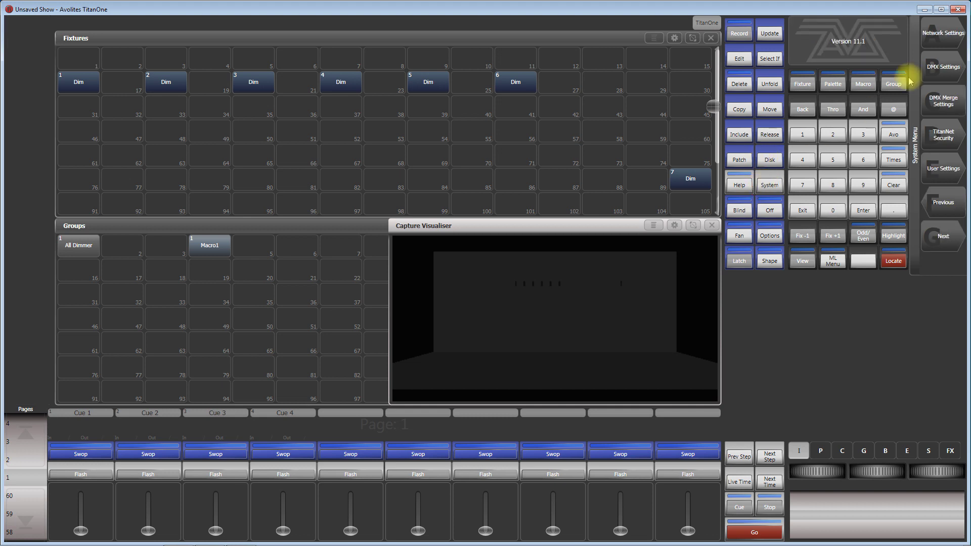
pyautogui.click(943, 67)
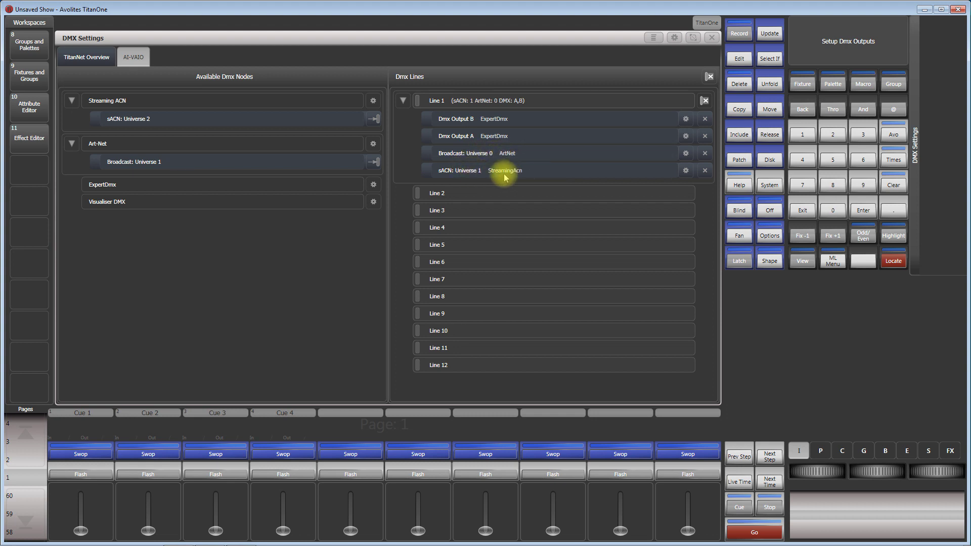
pyautogui.click(710, 39)
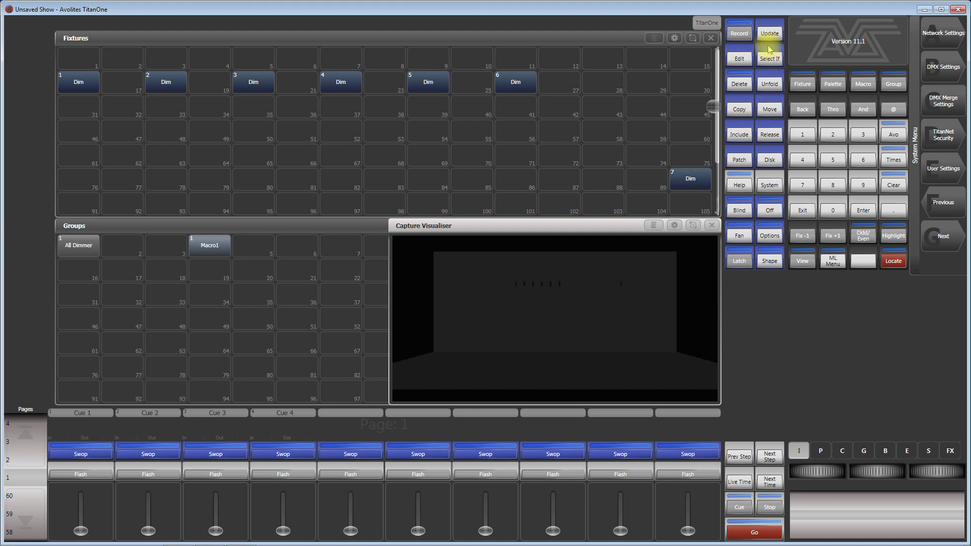
# Move dimmer 7 onto the tenth playback fader, try the fader, and clear the programmer
pyautogui.click(769, 109)
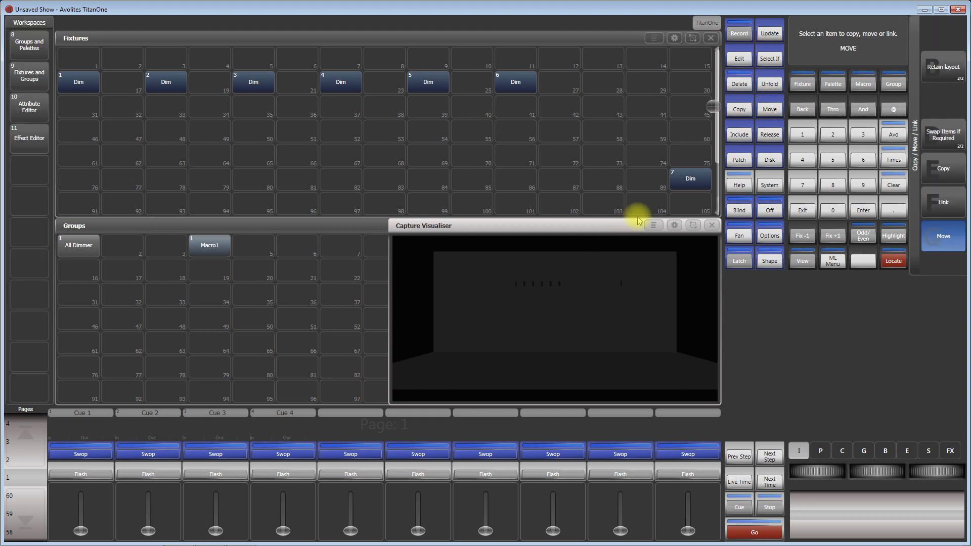
pyautogui.click(682, 189)
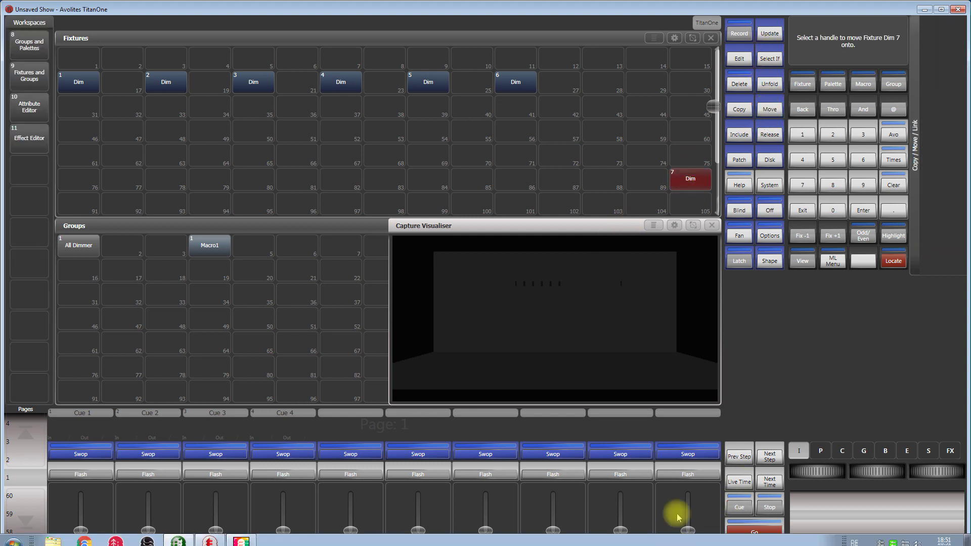
pyautogui.click(686, 453)
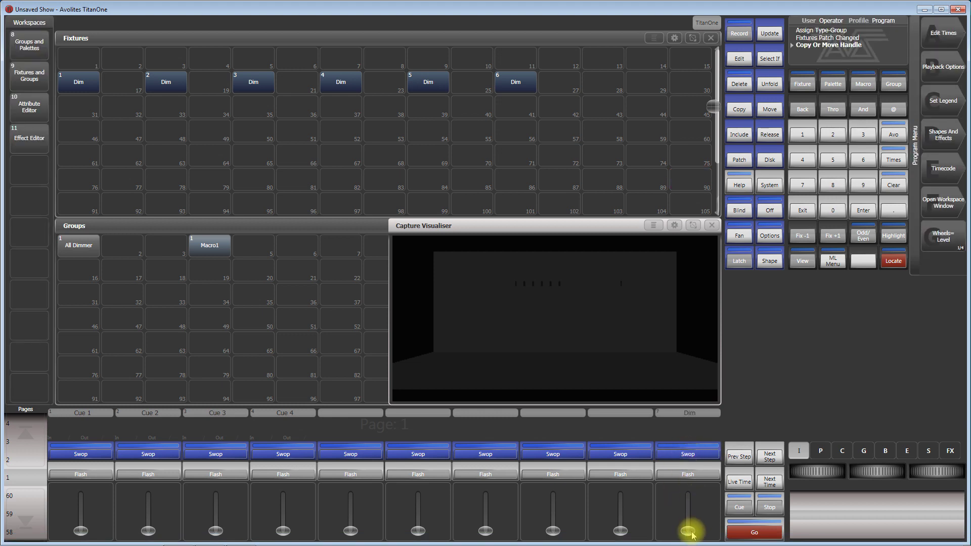
pyautogui.moveTo(688, 531)
pyautogui.mouseDown()
pyautogui.moveTo(689, 490)
pyautogui.moveTo(685, 532)
pyautogui.mouseUp()
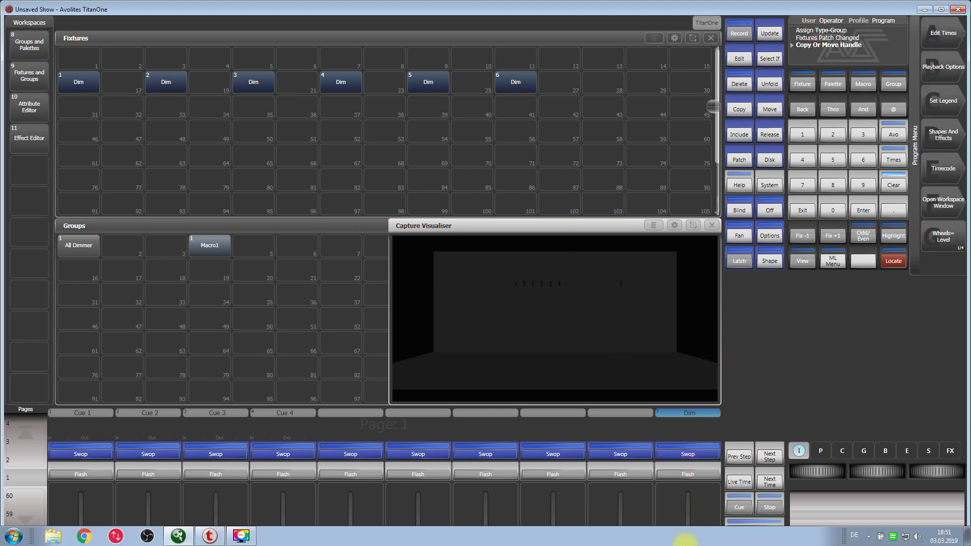
pyautogui.click(891, 186)
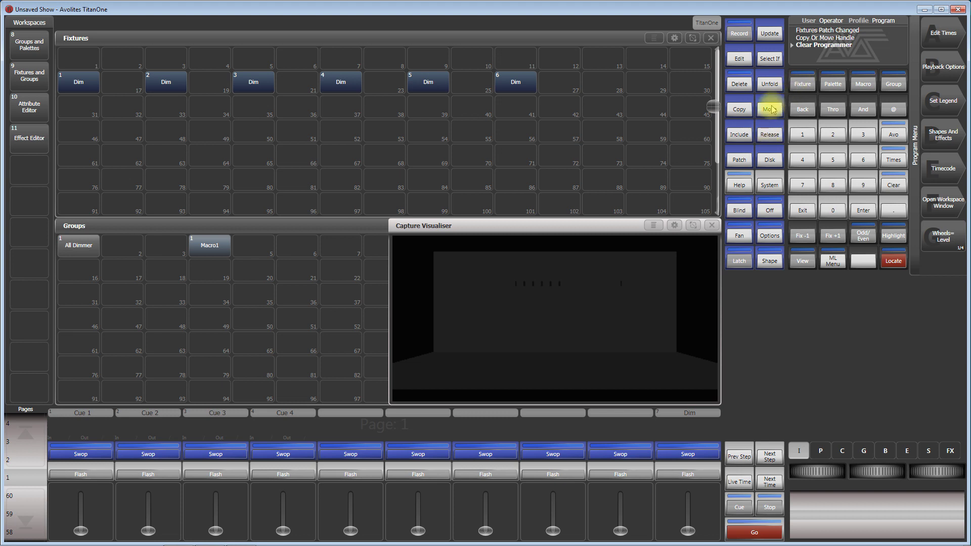
# Create a trigger mapping named 123, and resize the Triggers window to the right half of the main window
pyautogui.click(769, 185)
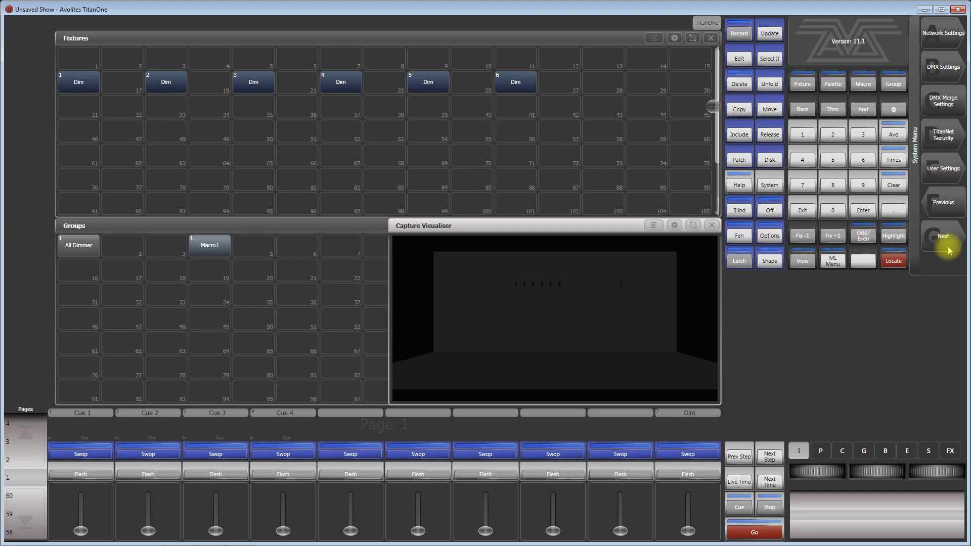
pyautogui.click(948, 244)
pyautogui.click(937, 97)
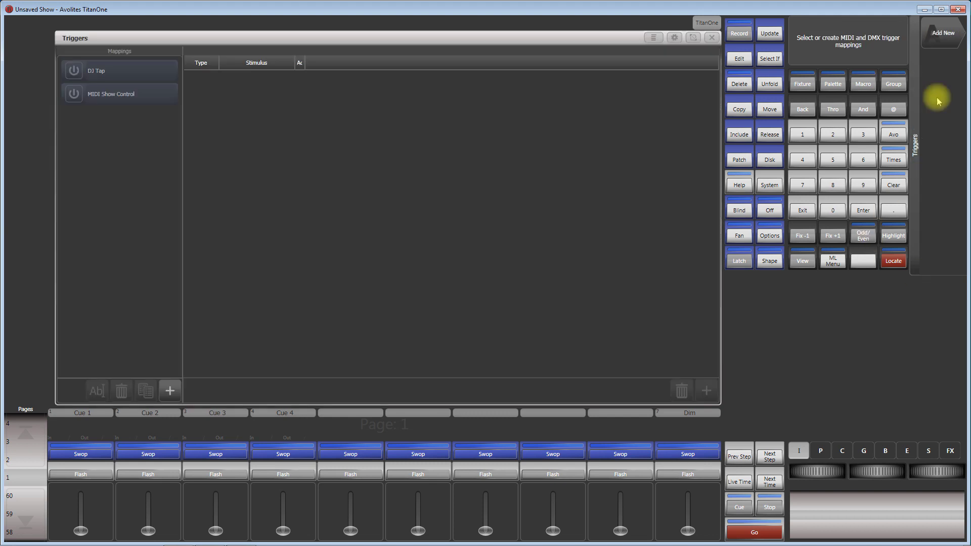
pyautogui.click(936, 39)
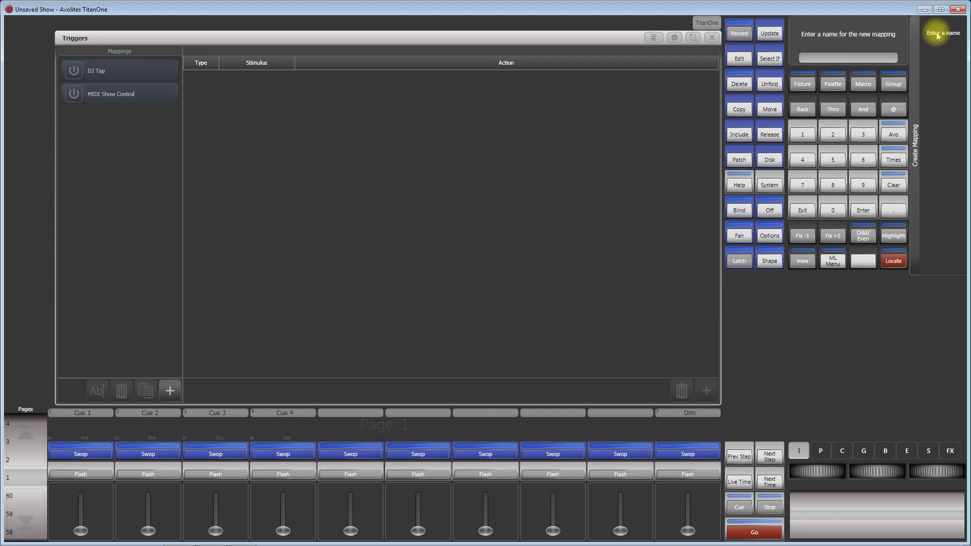
pyautogui.write('123')
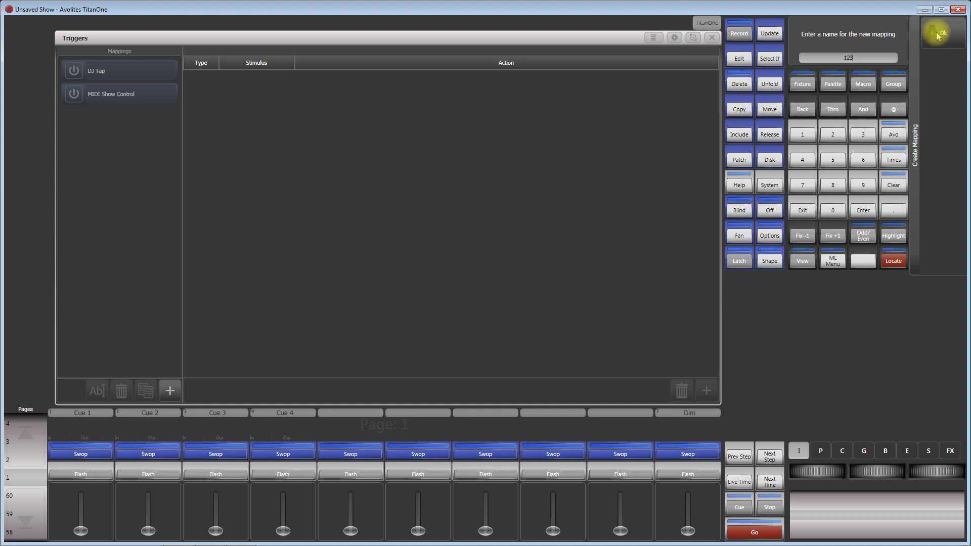
pyautogui.click(937, 34)
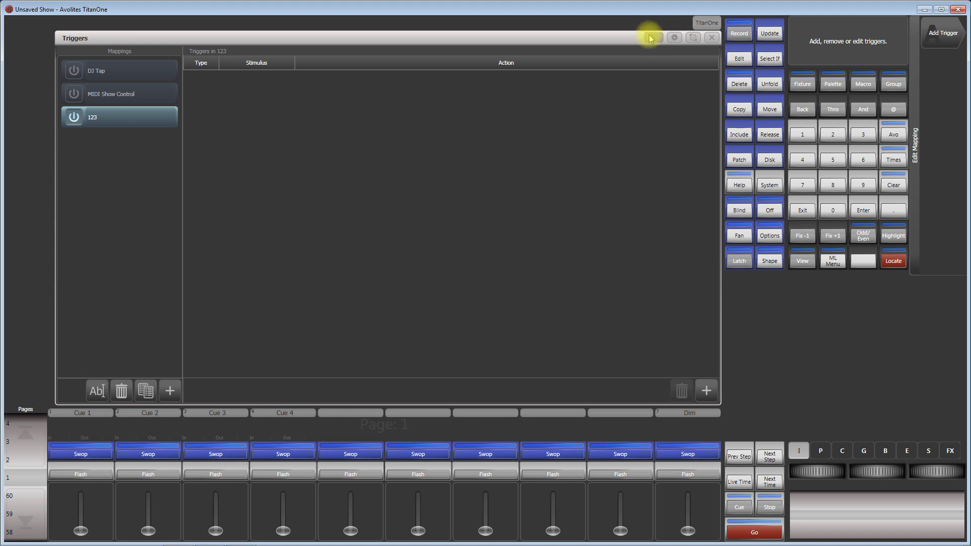
pyautogui.click(673, 38)
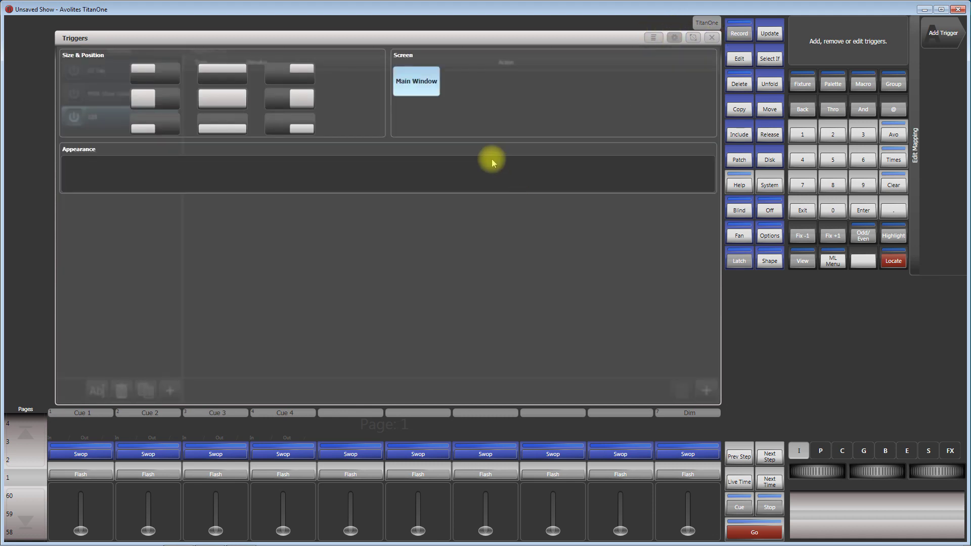
pyautogui.click(300, 99)
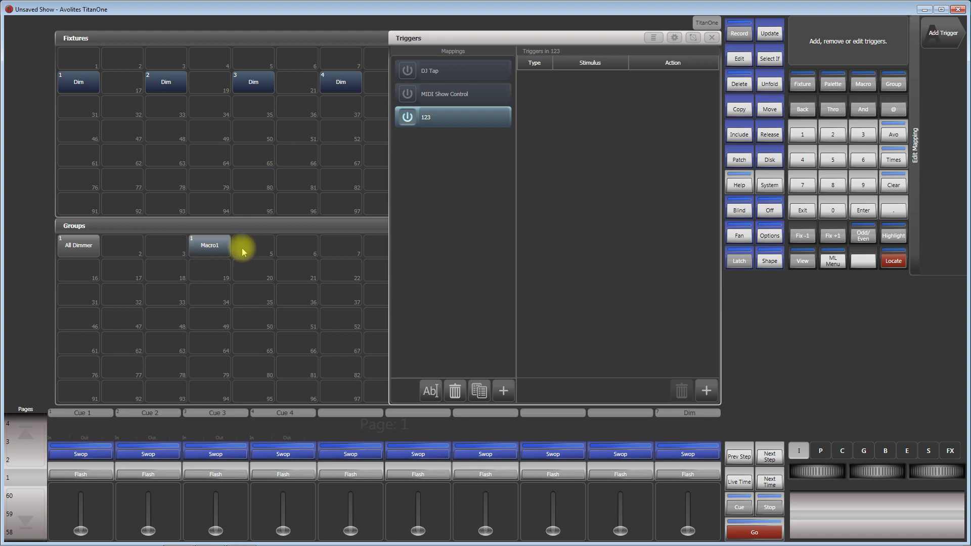
# Start a new trigger in mapping 123 and set the Macro1 handle in Groups as its target
pyautogui.click(706, 391)
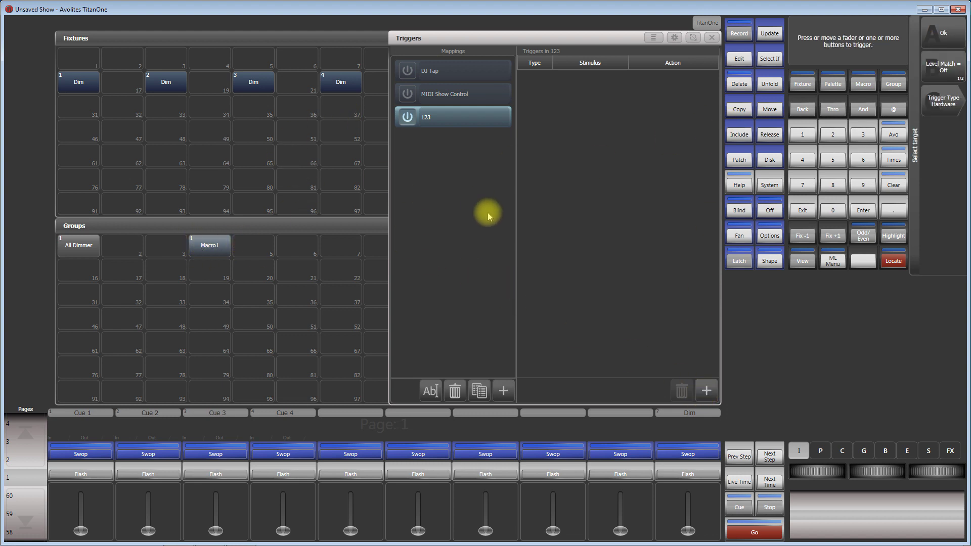
pyautogui.click(207, 245)
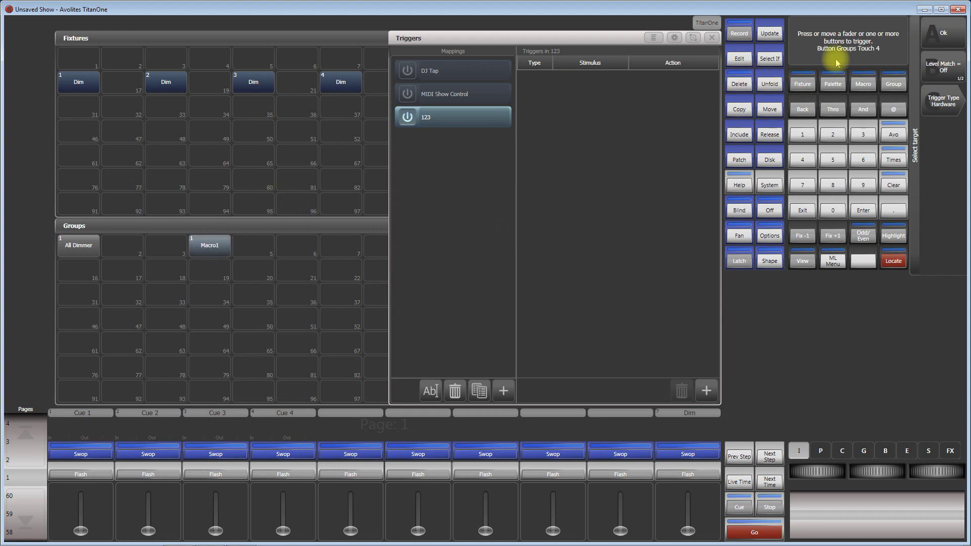
pyautogui.click(946, 33)
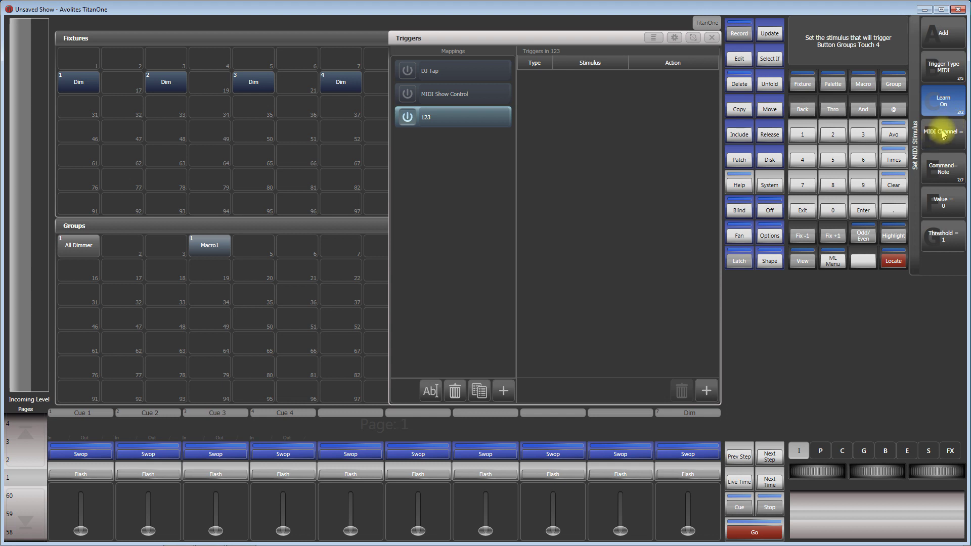
# Set the stimulus to Streaming ACN universe 1, learn address 510 from the tenth fader, add the trigger, and leave trigger editing
pyautogui.click(951, 66)
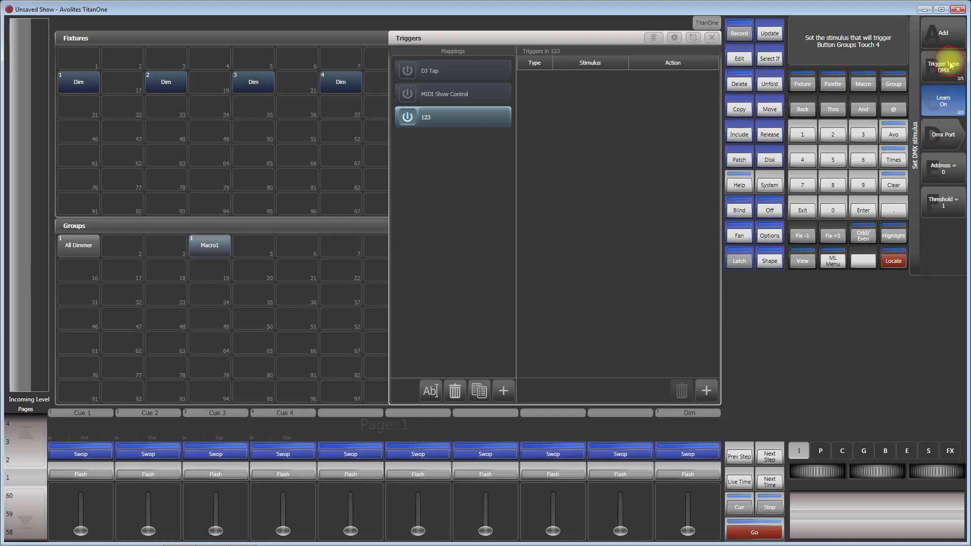
pyautogui.click(949, 66)
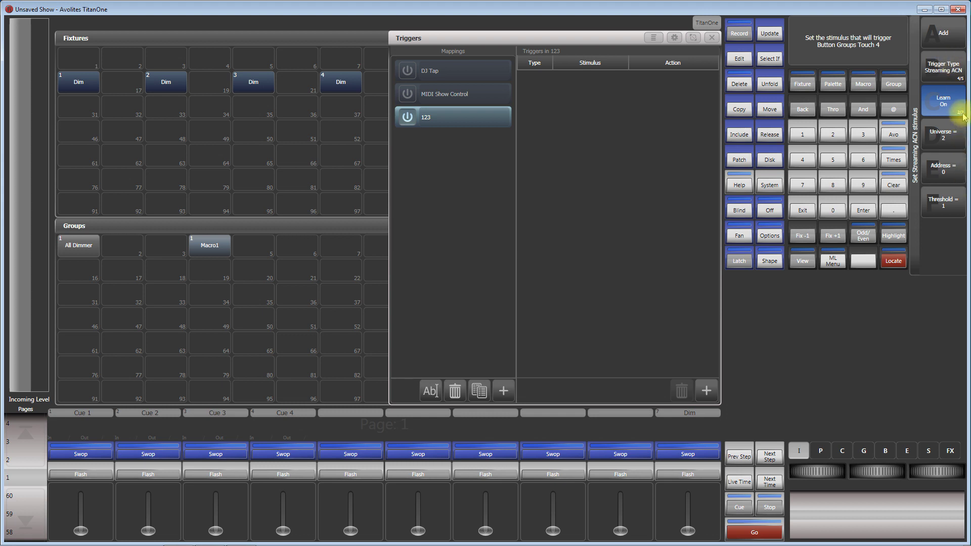
pyautogui.click(950, 136)
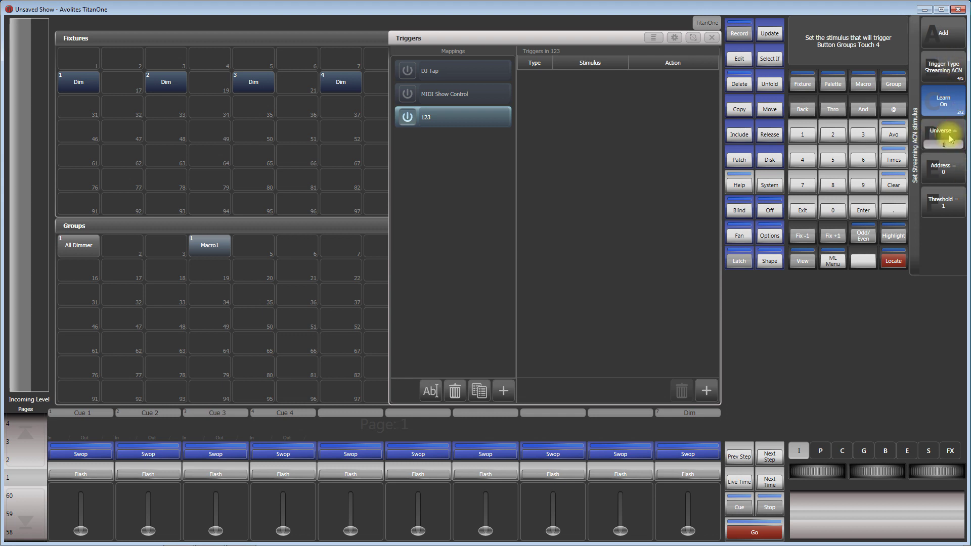
pyautogui.click(943, 172)
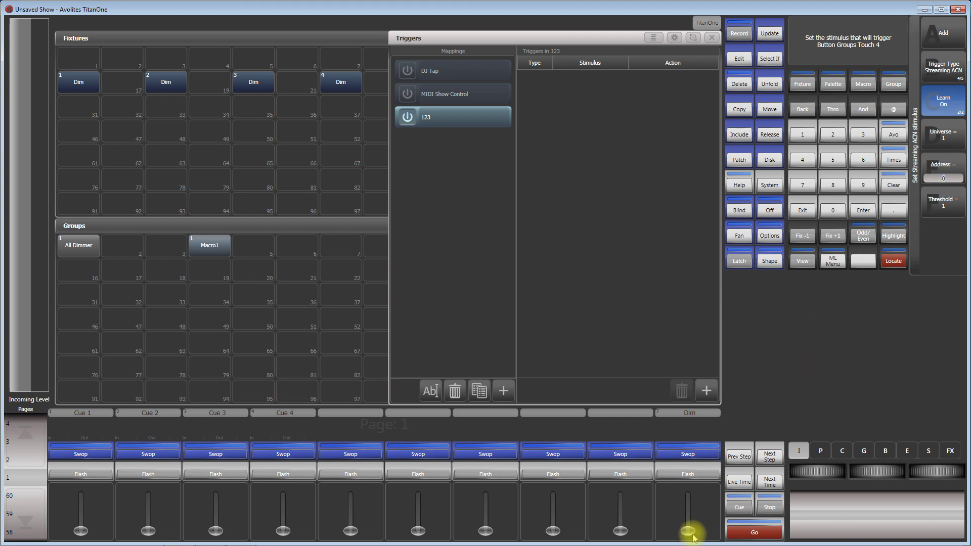
pyautogui.moveTo(688, 531); pyautogui.dragTo(674, 456)
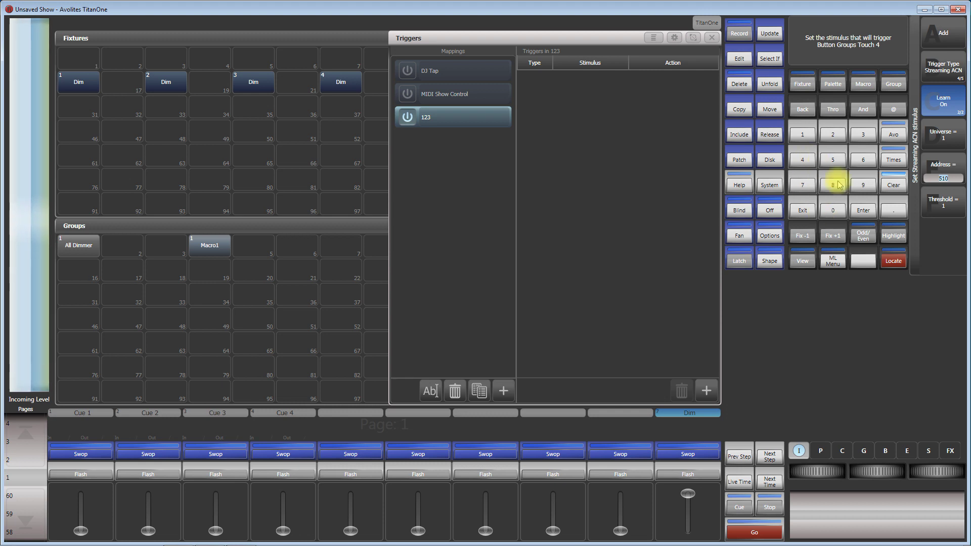
pyautogui.click(944, 30)
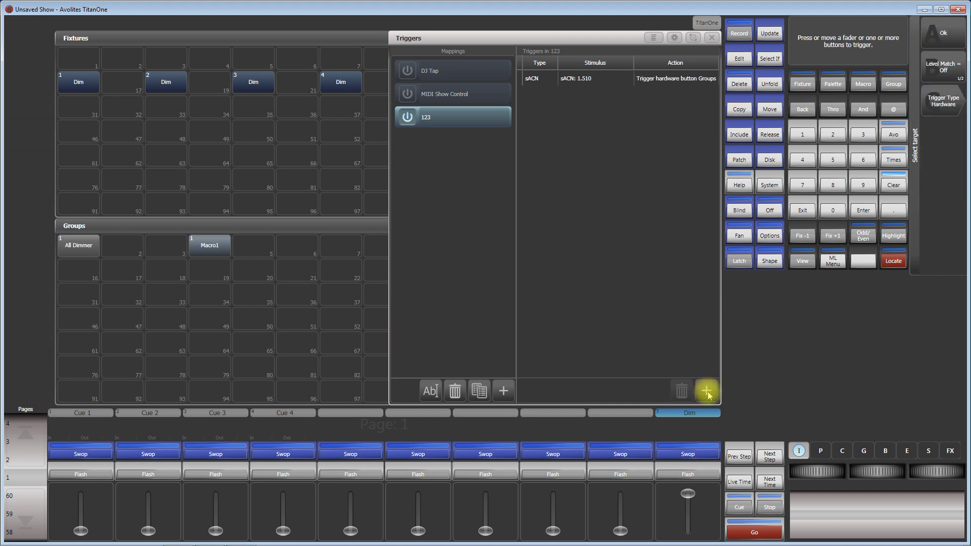
pyautogui.click(933, 29)
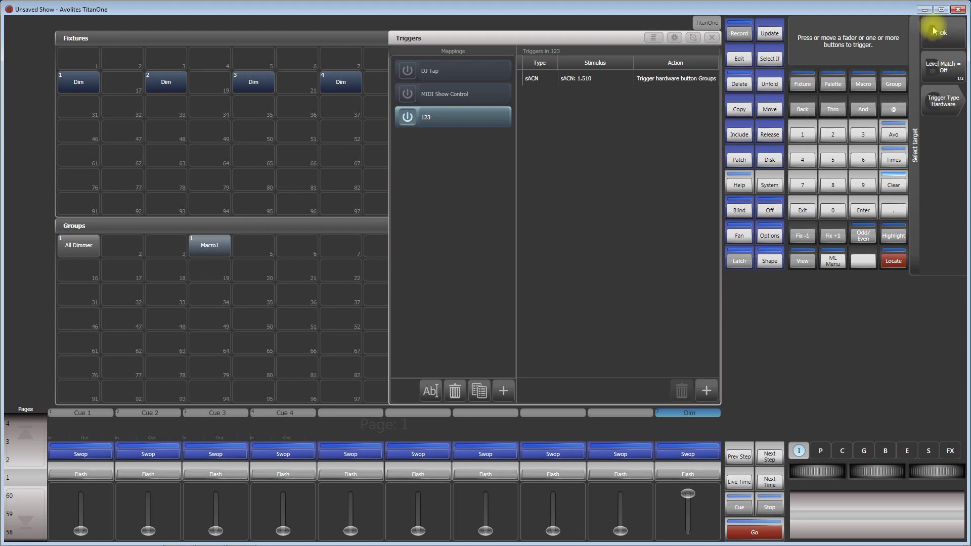
pyautogui.click(798, 211)
pyautogui.click(797, 210)
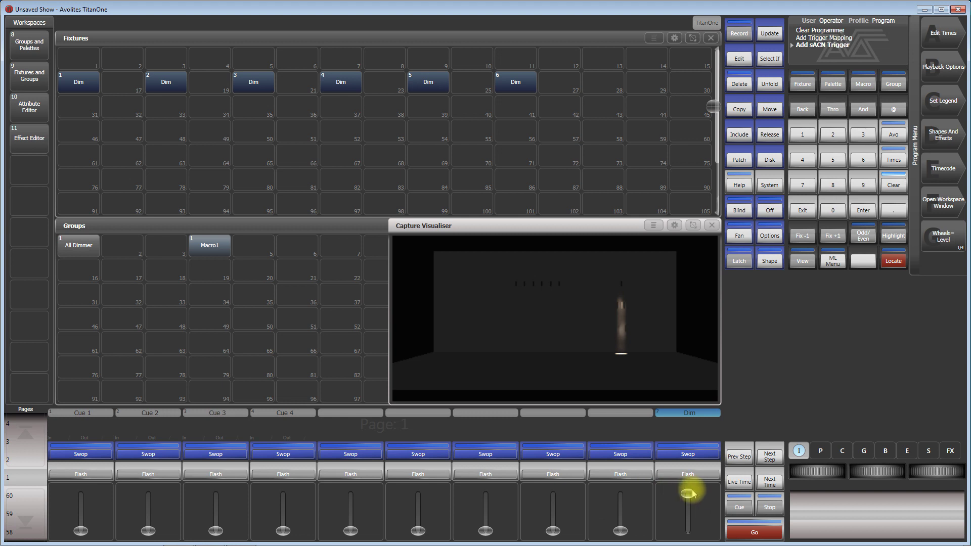
# Clear the programmer, test the trigger by raising the dimmer fader while Cue 1 is running, and lower the dimmer fader
pyautogui.click(892, 186)
pyautogui.click(892, 186)
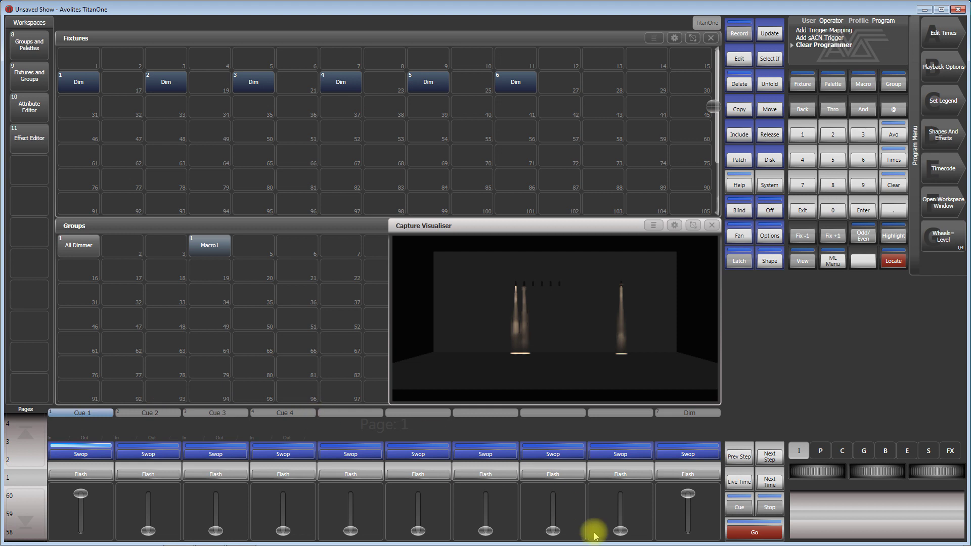
pyautogui.moveTo(688, 494); pyautogui.dragTo(682, 434)
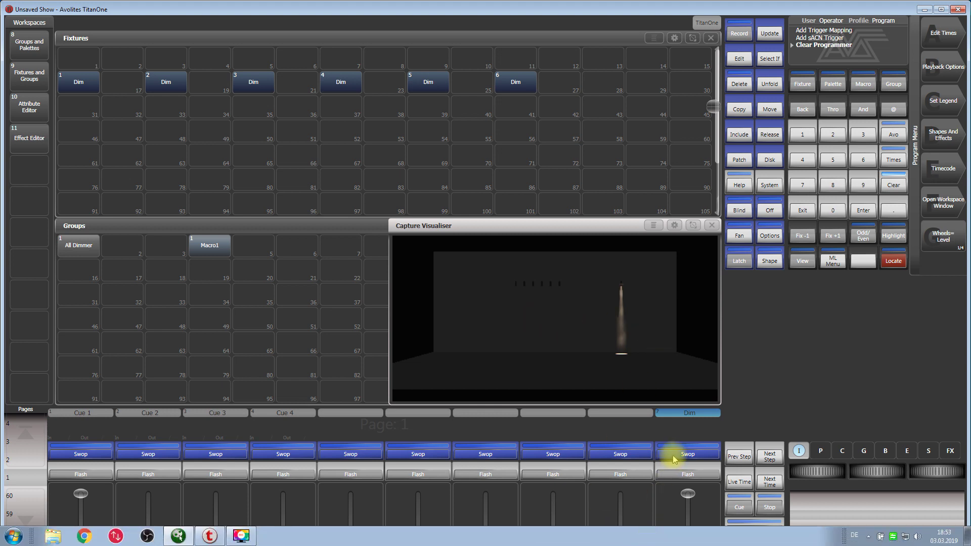
pyautogui.moveTo(687, 495); pyautogui.dragTo(688, 530)
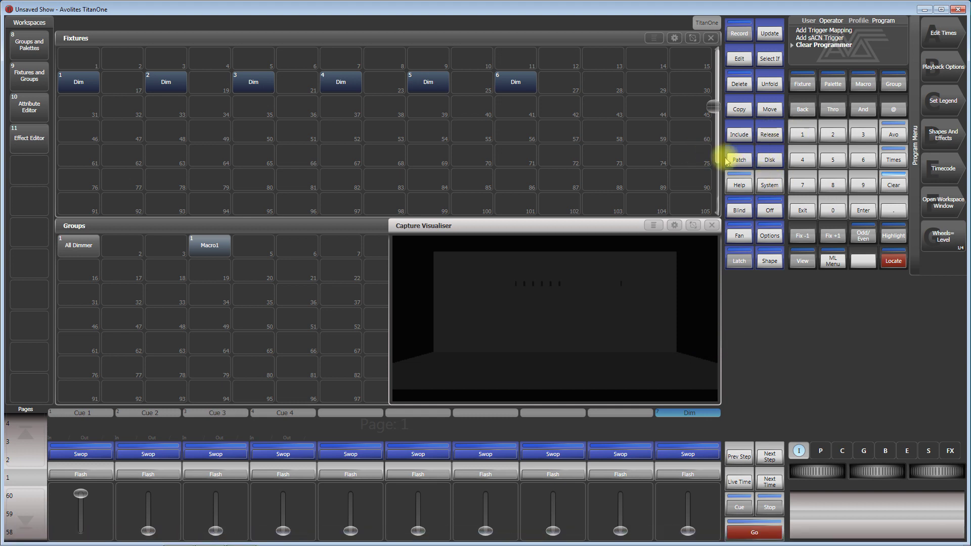
# Move dimmer 7 from the tenth playback fader to Fixtures handle 75, and reset the programmer and the Cue 1 fader
pyautogui.click(768, 108)
pyautogui.click(686, 452)
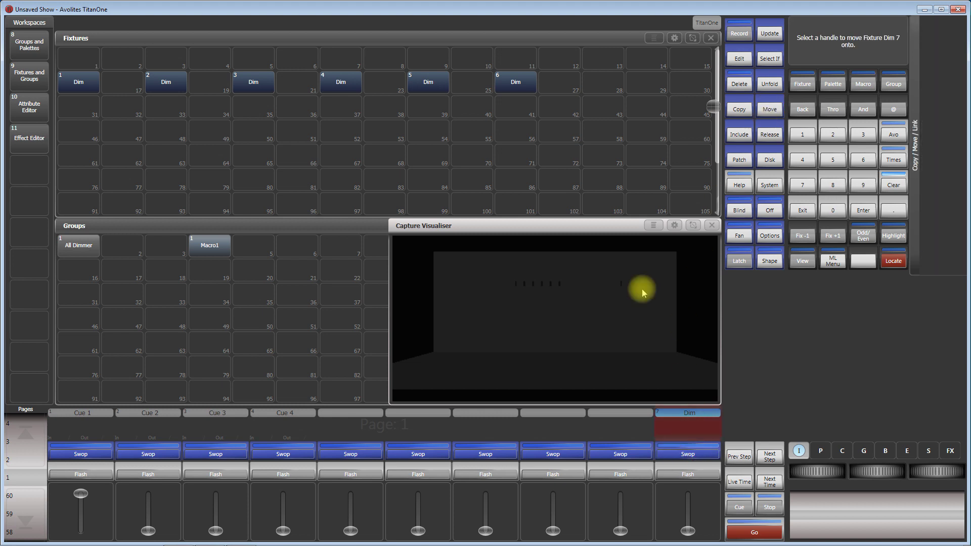
pyautogui.click(689, 158)
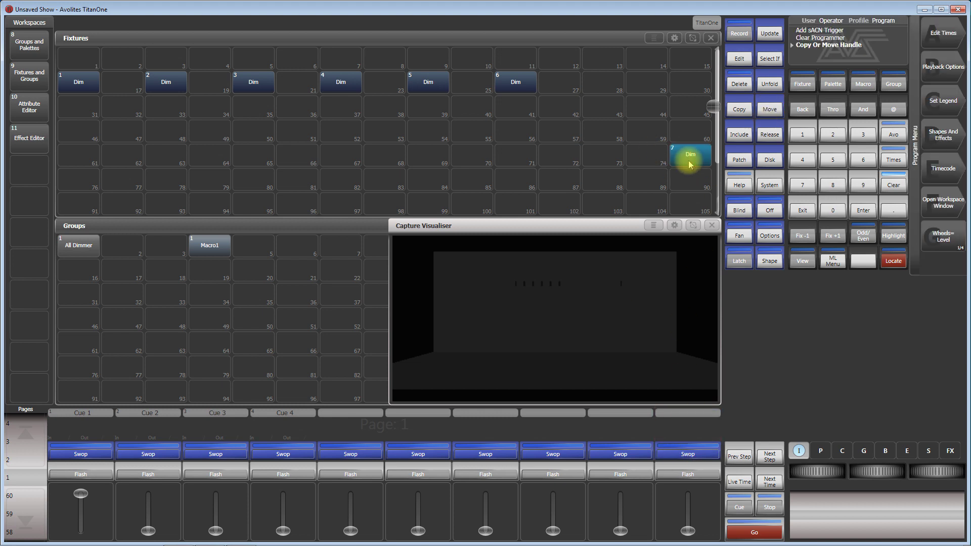
pyautogui.click(893, 186)
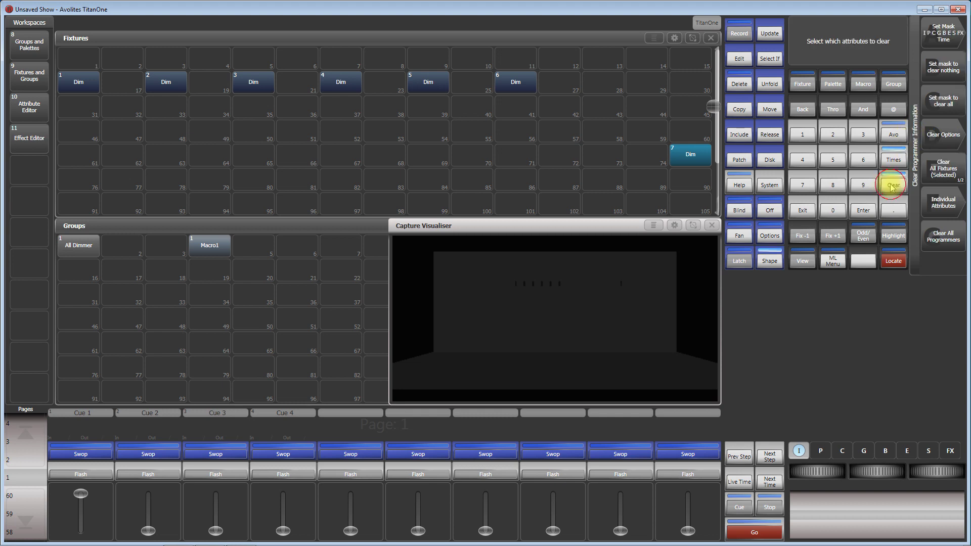
pyautogui.click(892, 186)
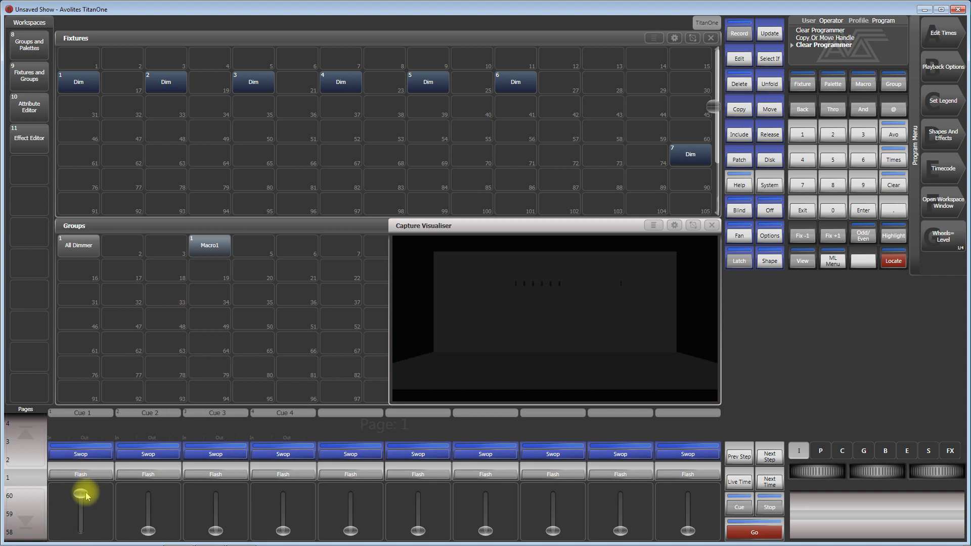
pyautogui.moveTo(80, 494); pyautogui.dragTo(78, 531)
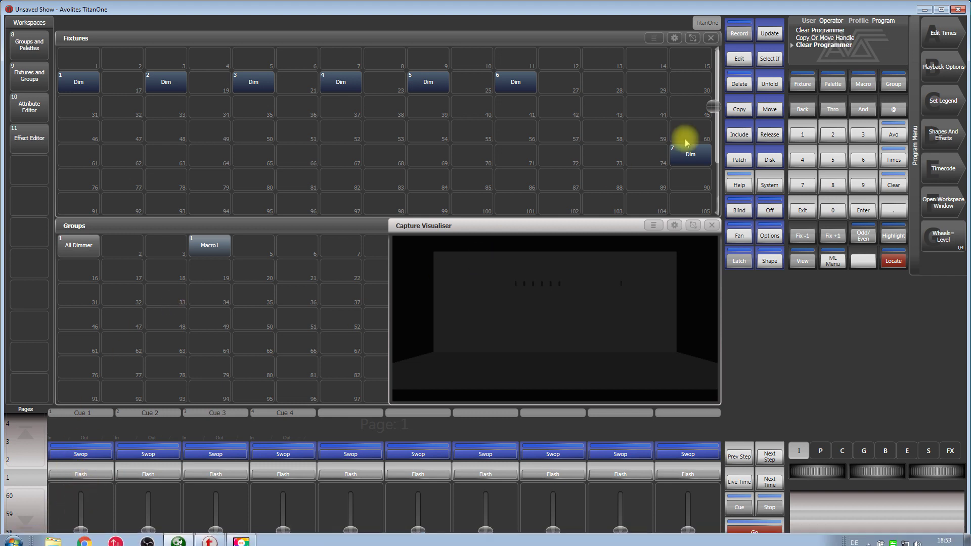
# Merge dimmer 7 at 100% into the Cue 4 playback, and clear the programmer
pyautogui.click(679, 158)
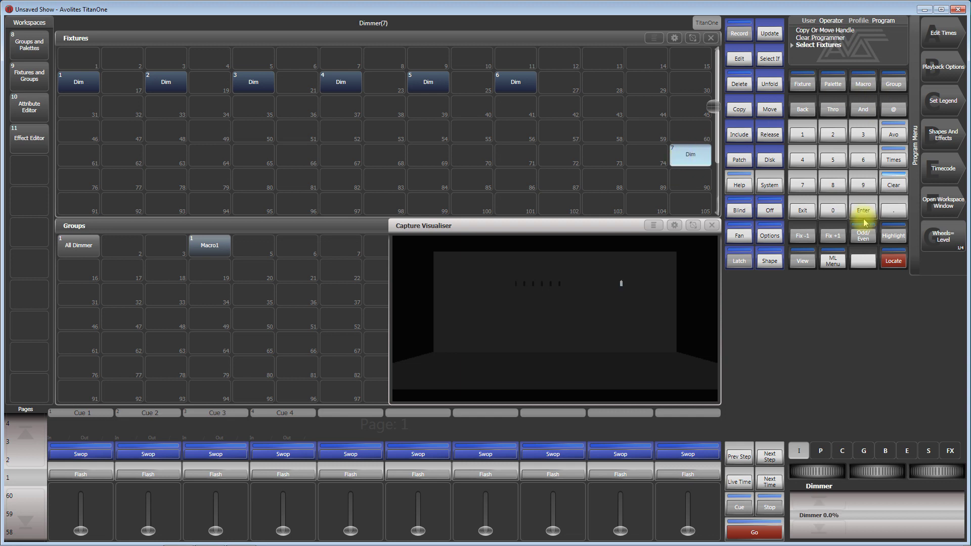
pyautogui.click(813, 497)
pyautogui.moveTo(814, 498); pyautogui.dragTo(820, 423)
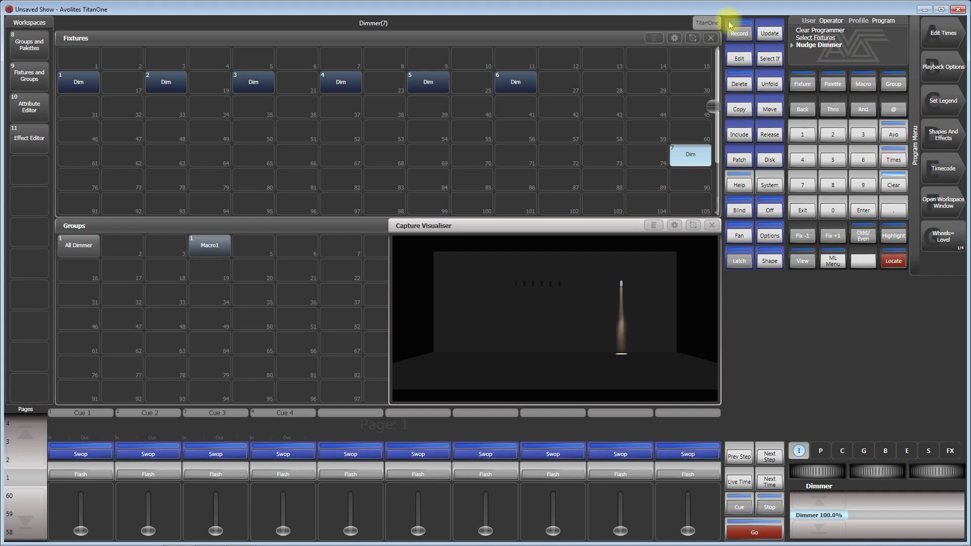
pyautogui.click(741, 36)
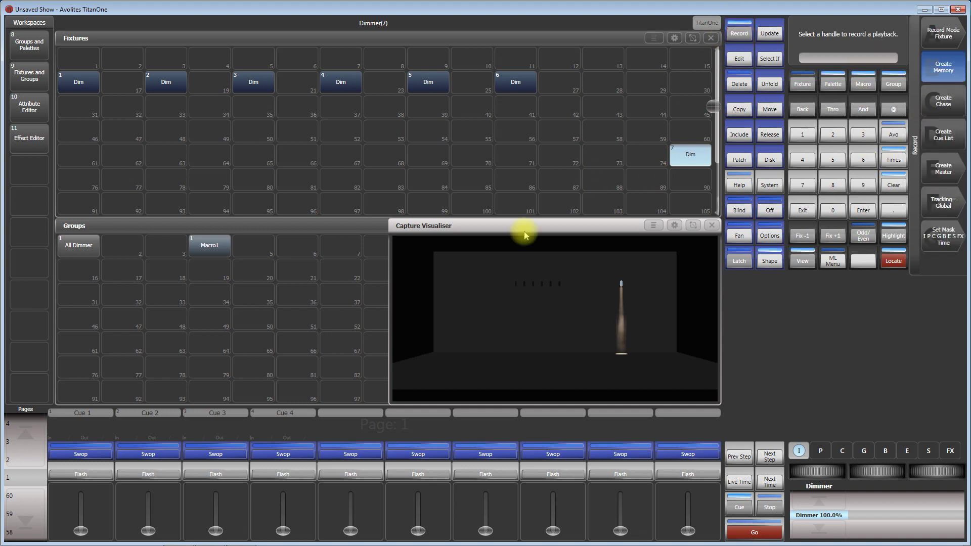
pyautogui.click(282, 455)
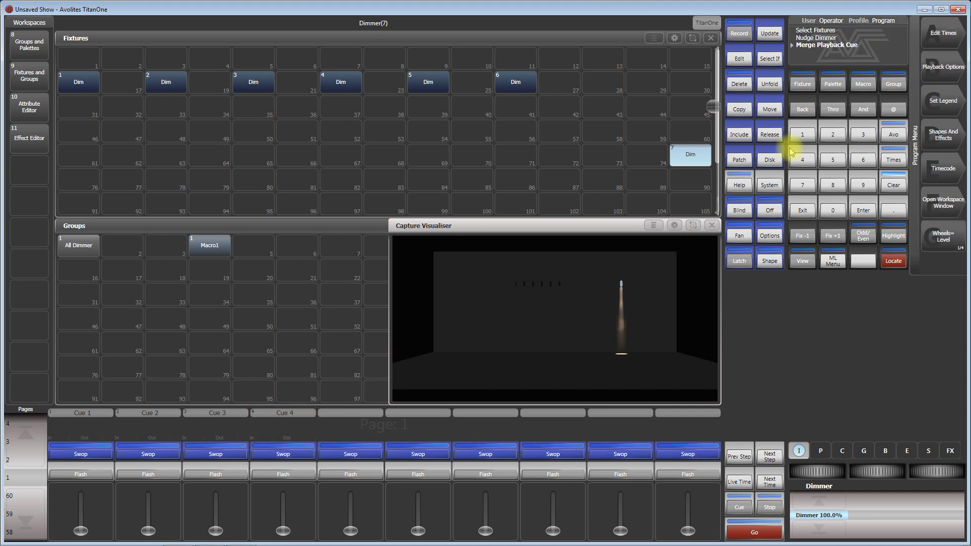
pyautogui.click(893, 185)
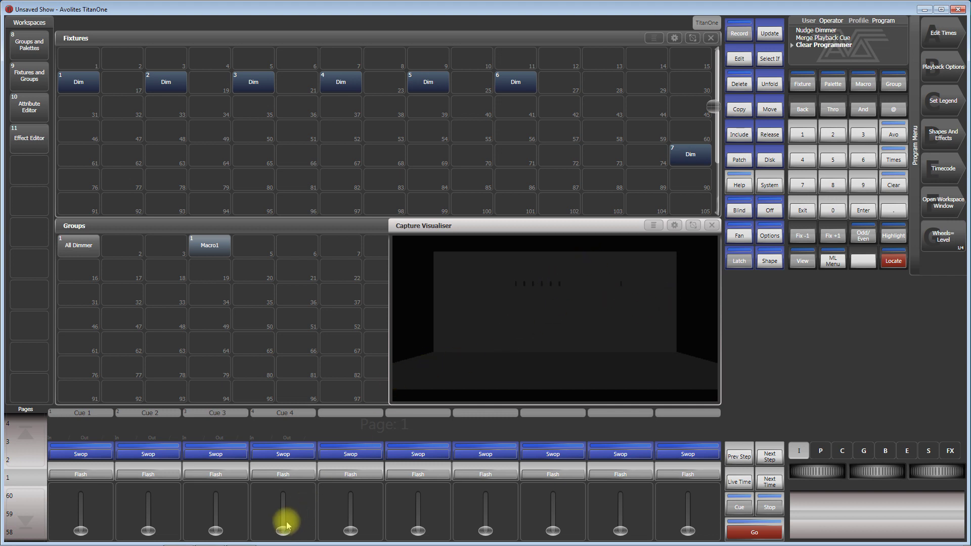
# Test the trigger from Cue 4 by raising the faders of Cues 1, 2 and 3, followed by the Cue 4 fader
pyautogui.moveTo(285, 520)
pyautogui.mouseDown()
pyautogui.moveTo(282, 494)
pyautogui.moveTo(283, 504)
pyautogui.mouseUp()
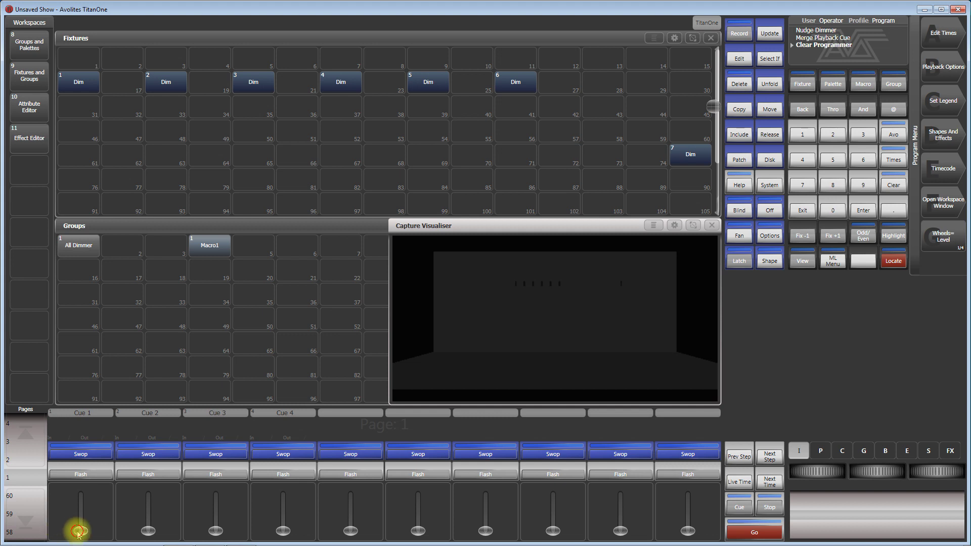
pyautogui.moveTo(79, 531); pyautogui.dragTo(101, 430)
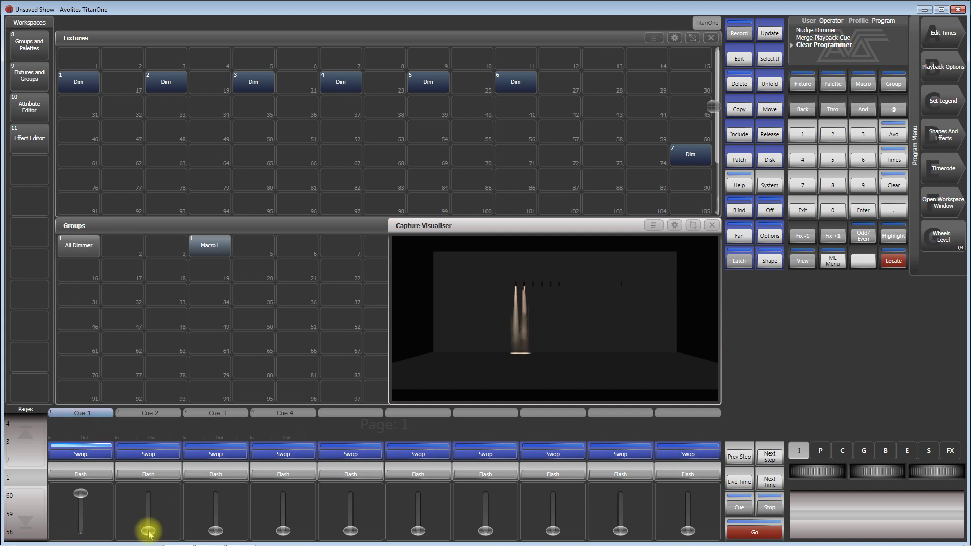
pyautogui.moveTo(148, 531); pyautogui.dragTo(148, 521)
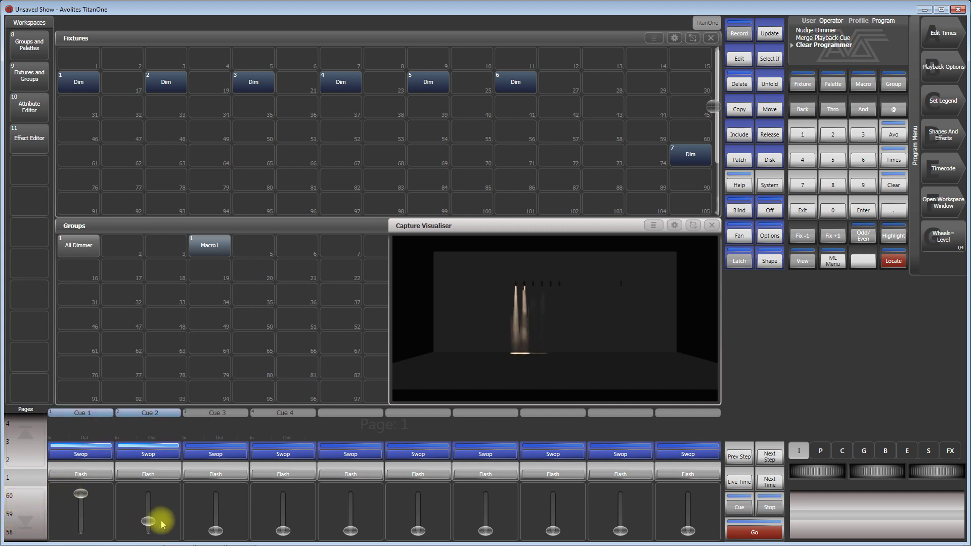
pyautogui.moveTo(216, 530); pyautogui.dragTo(216, 495)
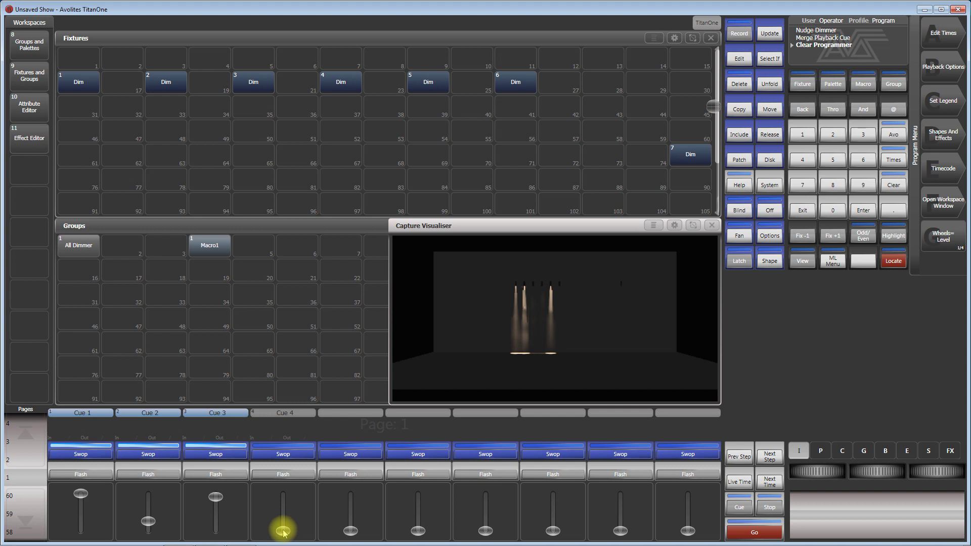
pyautogui.moveTo(284, 530); pyautogui.dragTo(281, 427)
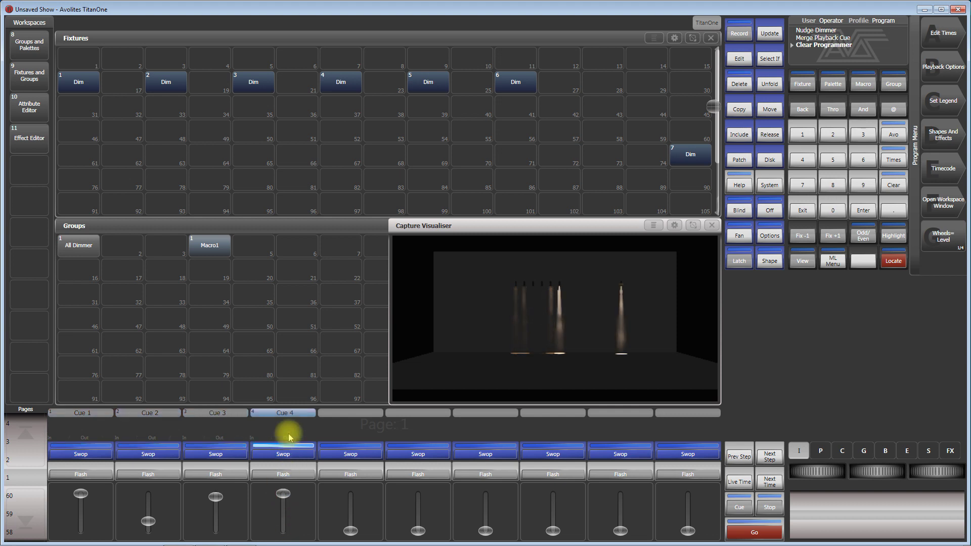